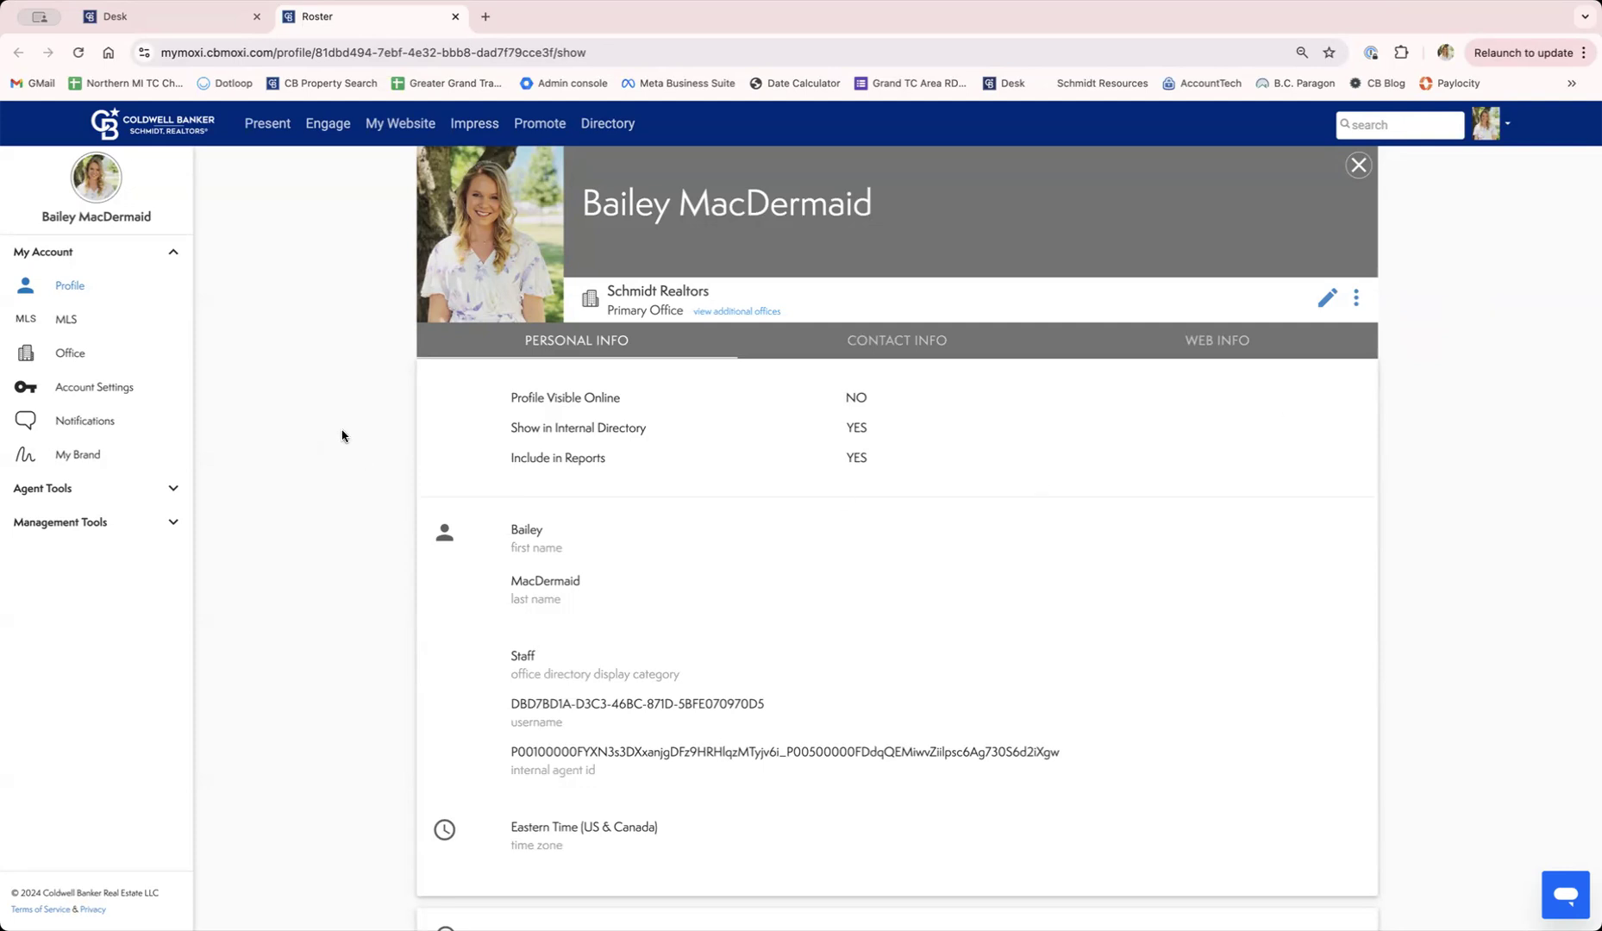
Go to My People in Engage and open the record of the contact tagged 402 Agents with recent Neighborhood News activity.
click(323, 129)
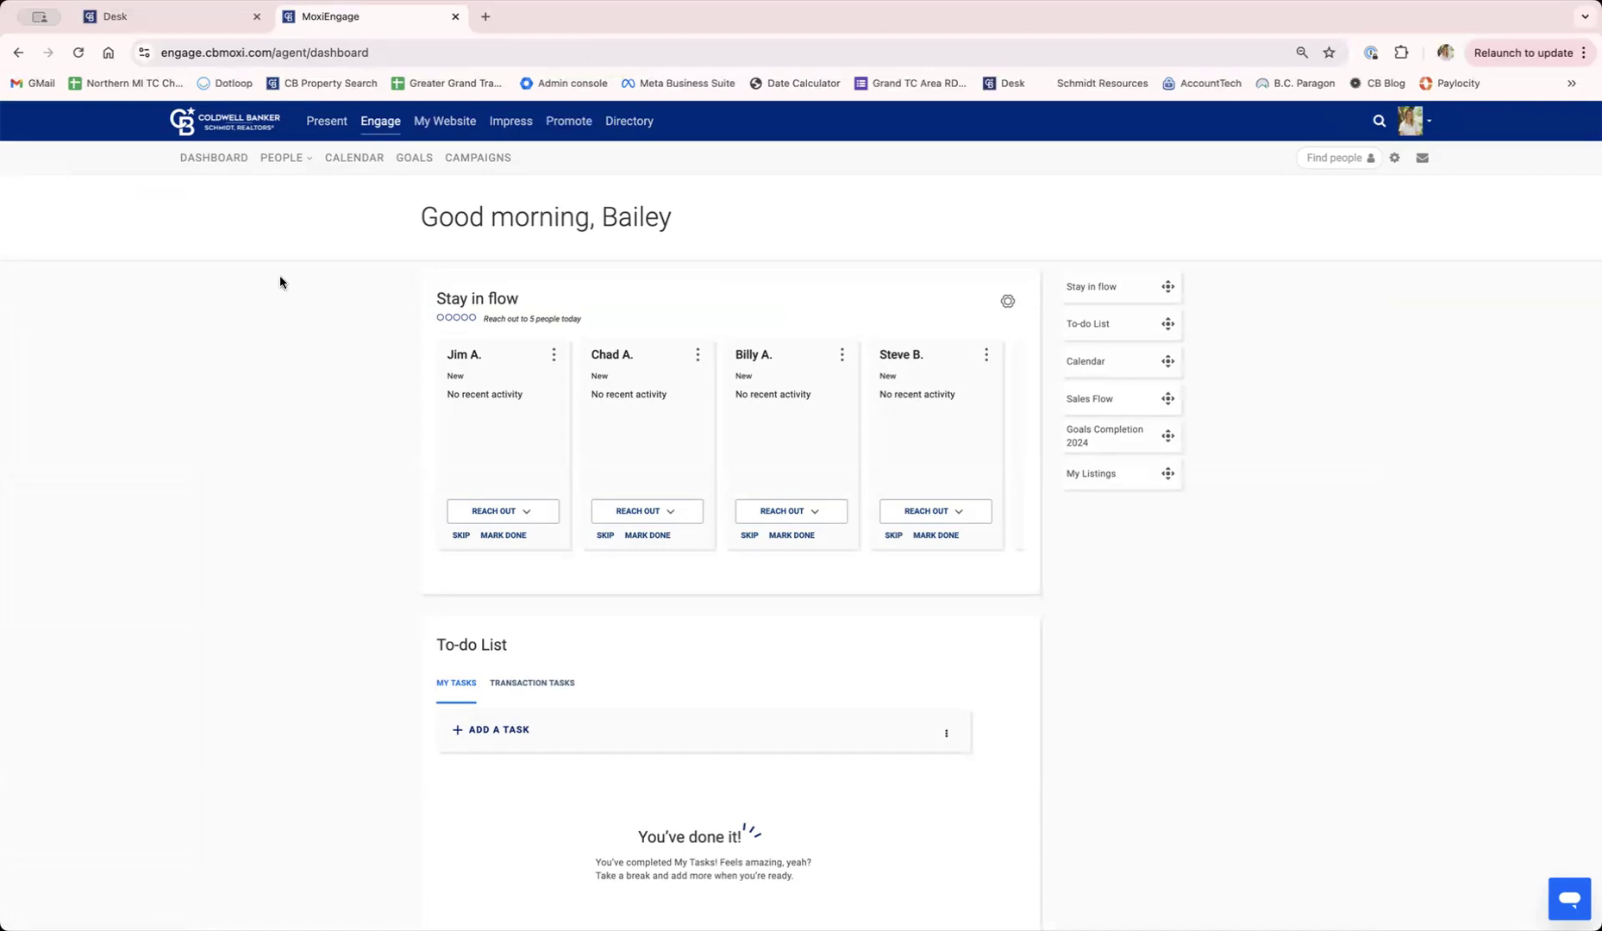
click(282, 159)
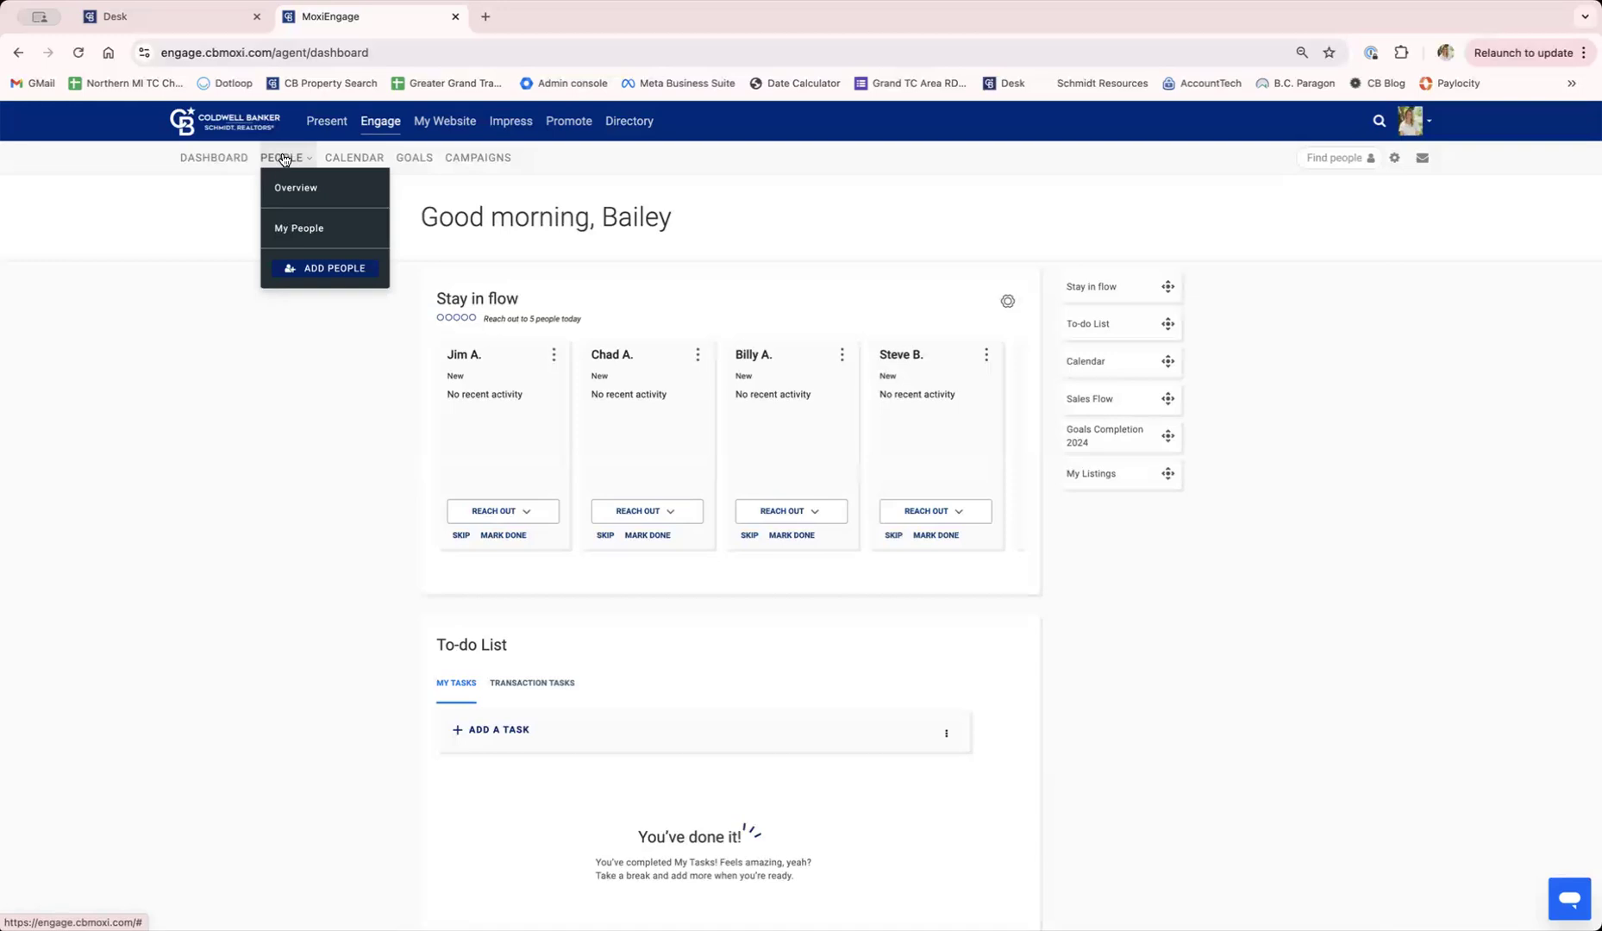
click(314, 231)
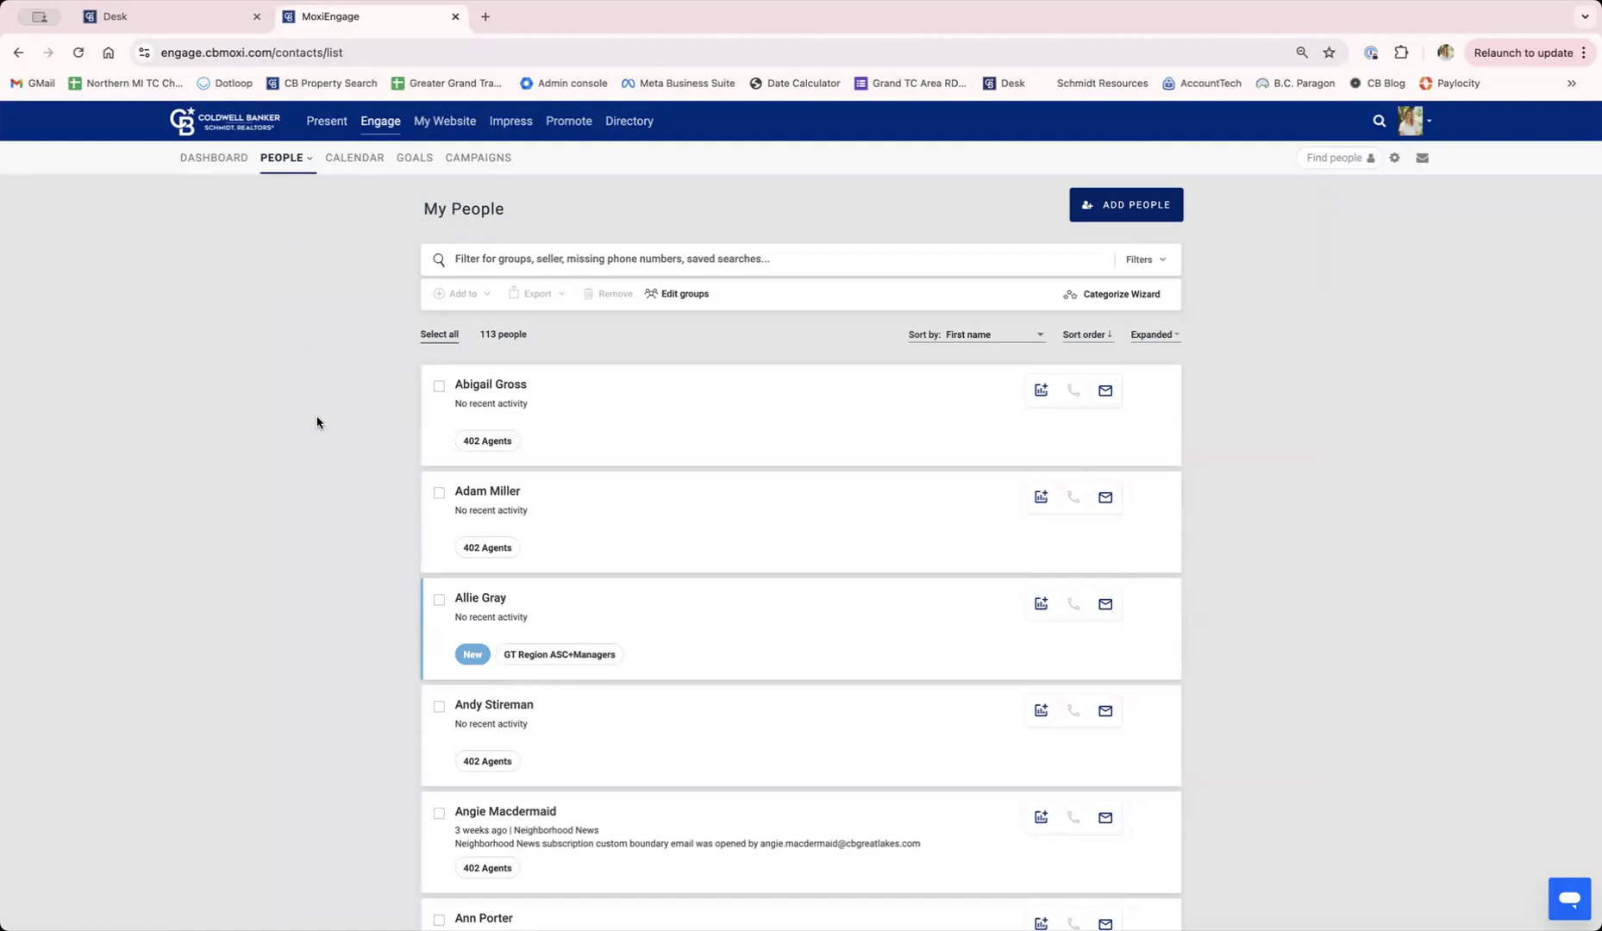
scroll(317, 422, down, 5)
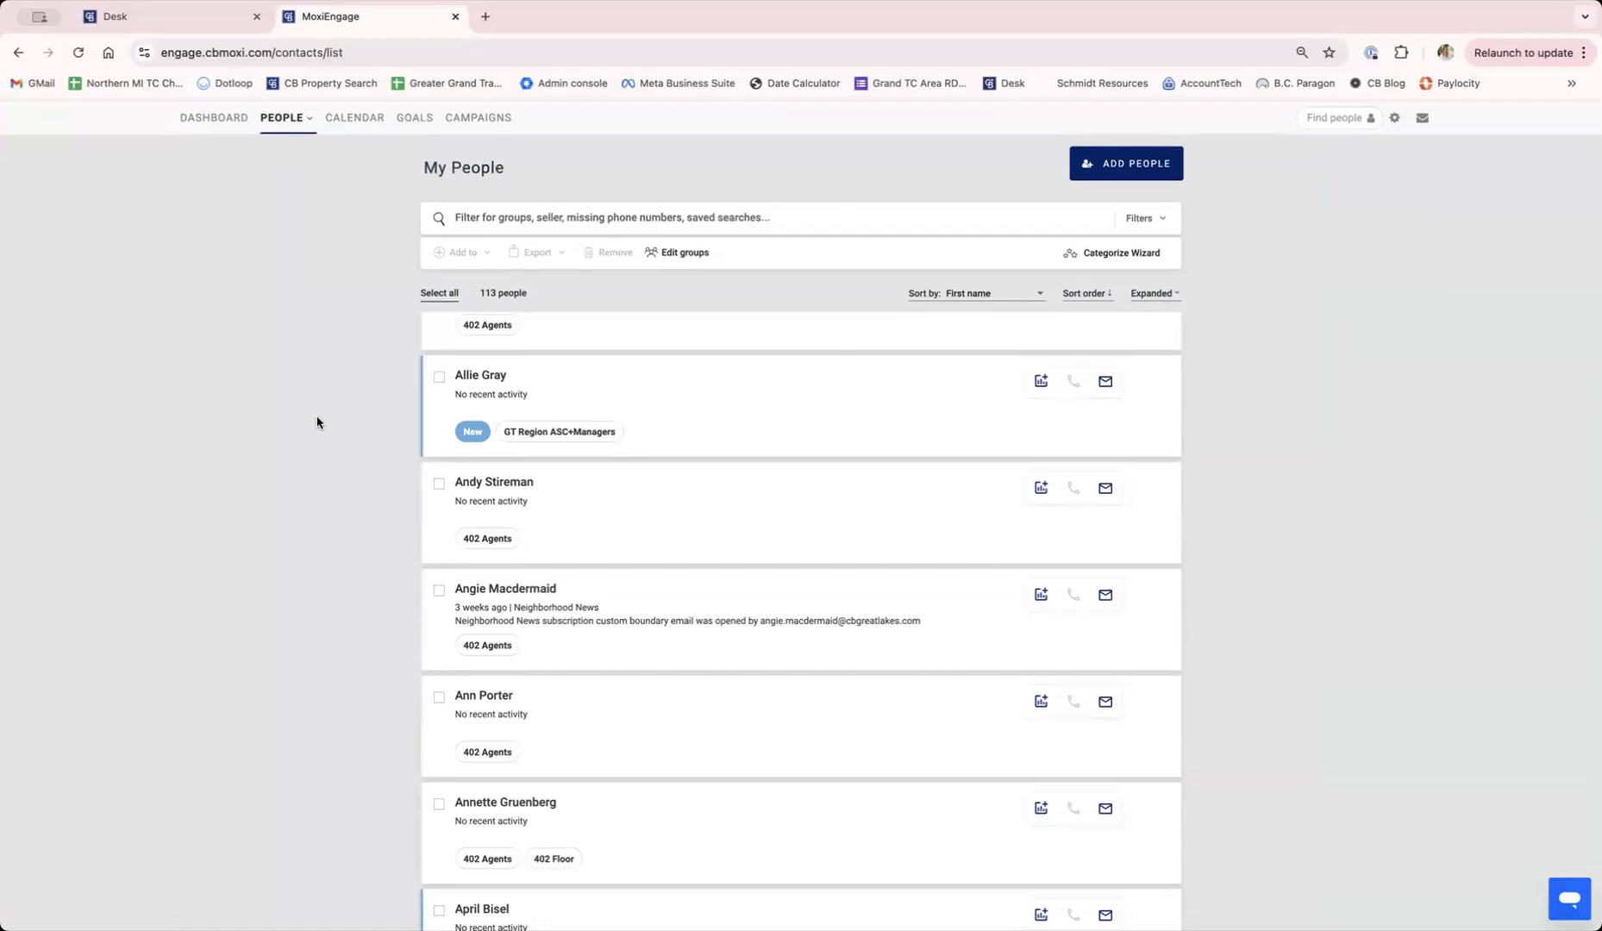
click(489, 590)
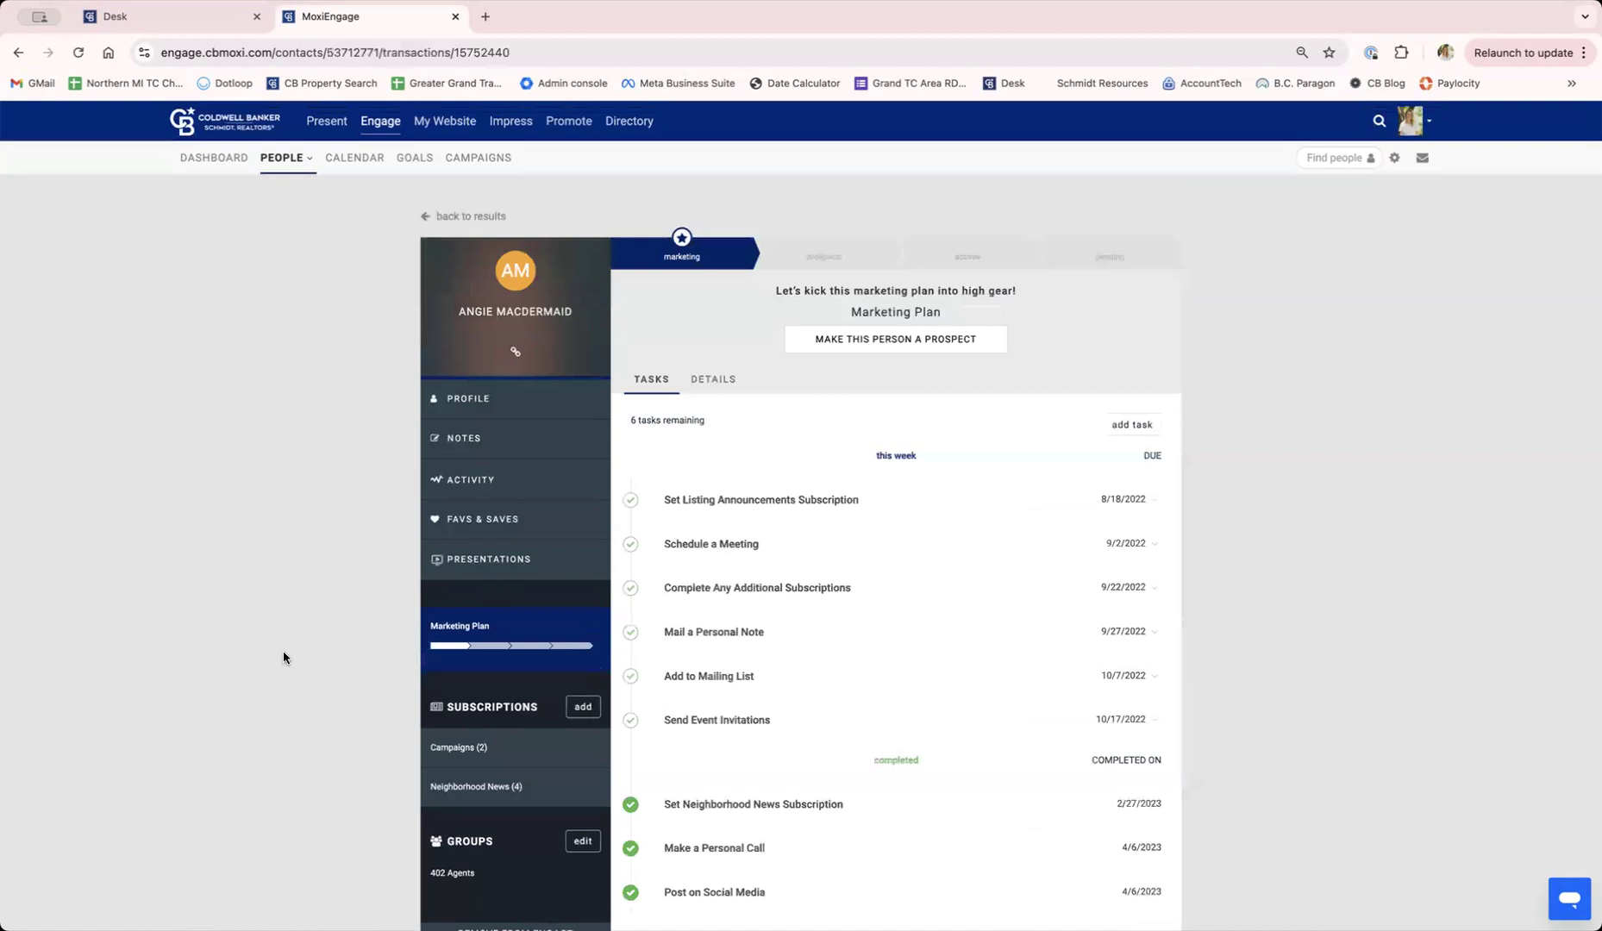
Find the contact's subscriptions and start adding a new one.
scroll(283, 649, down, 2)
scroll(282, 658, down, 3)
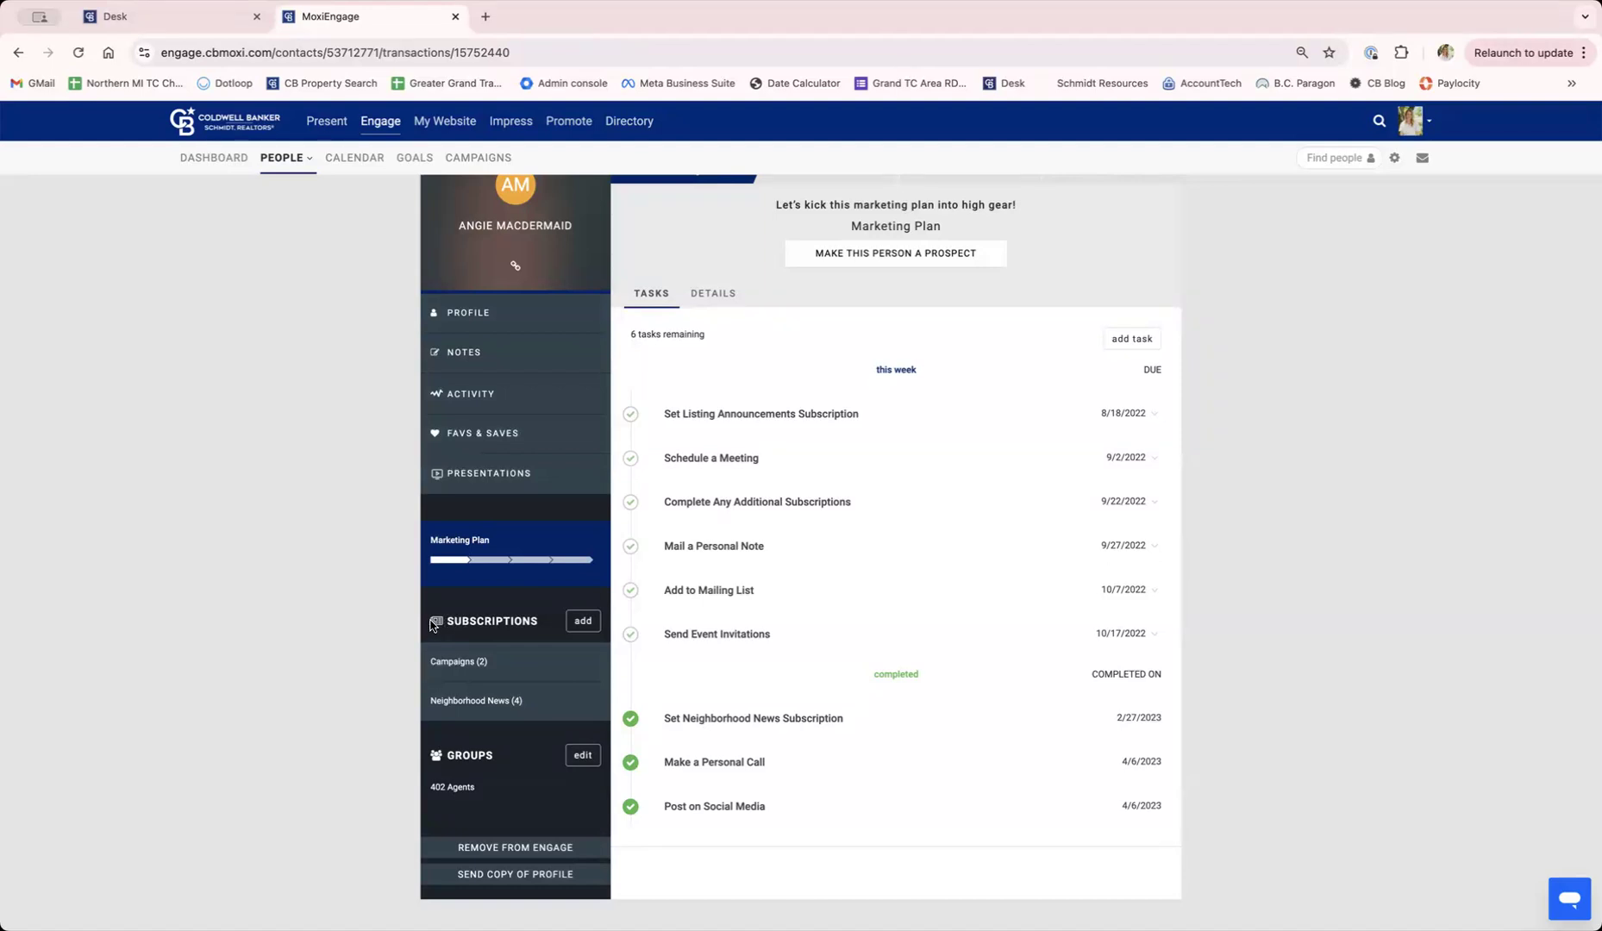
drag(538, 621, 443, 622)
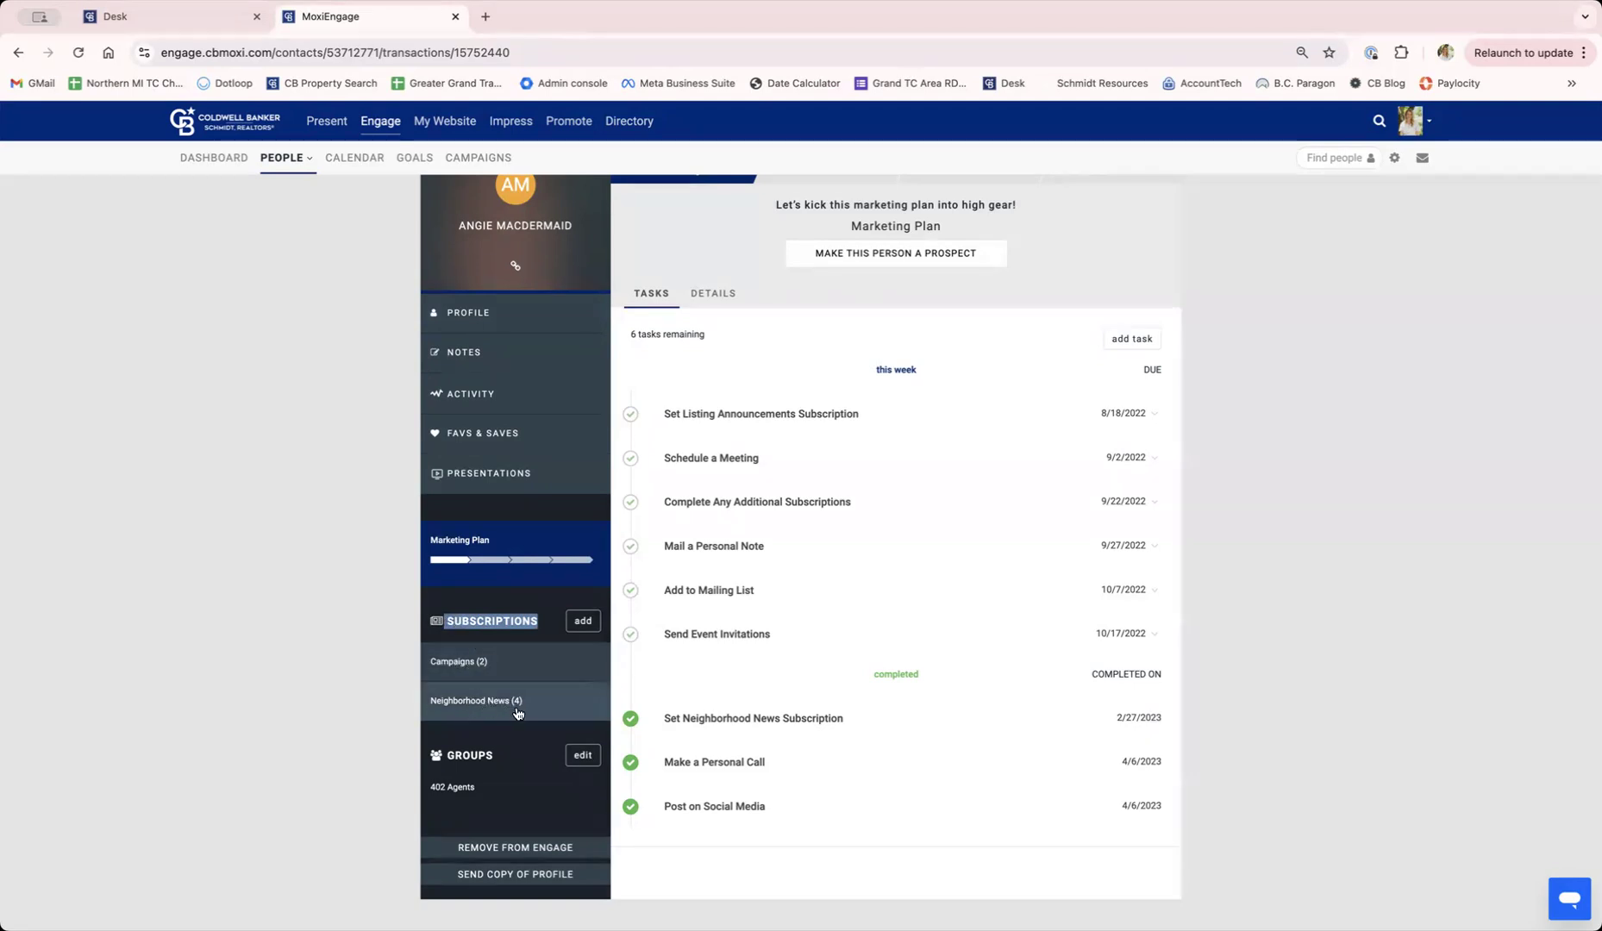
click(545, 626)
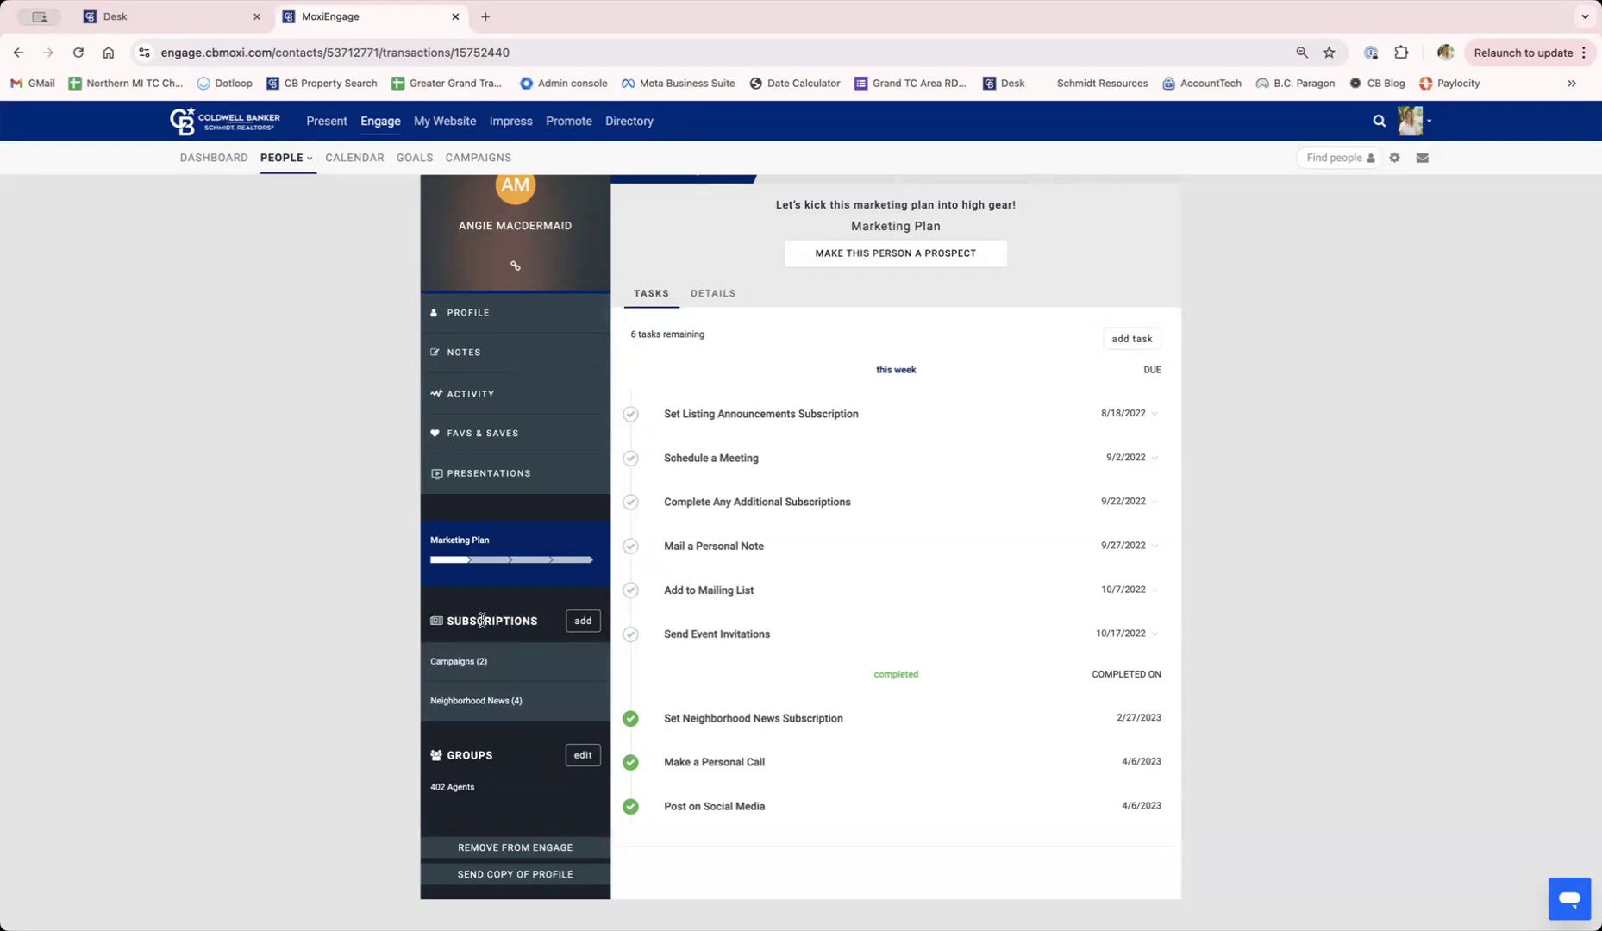
click(577, 624)
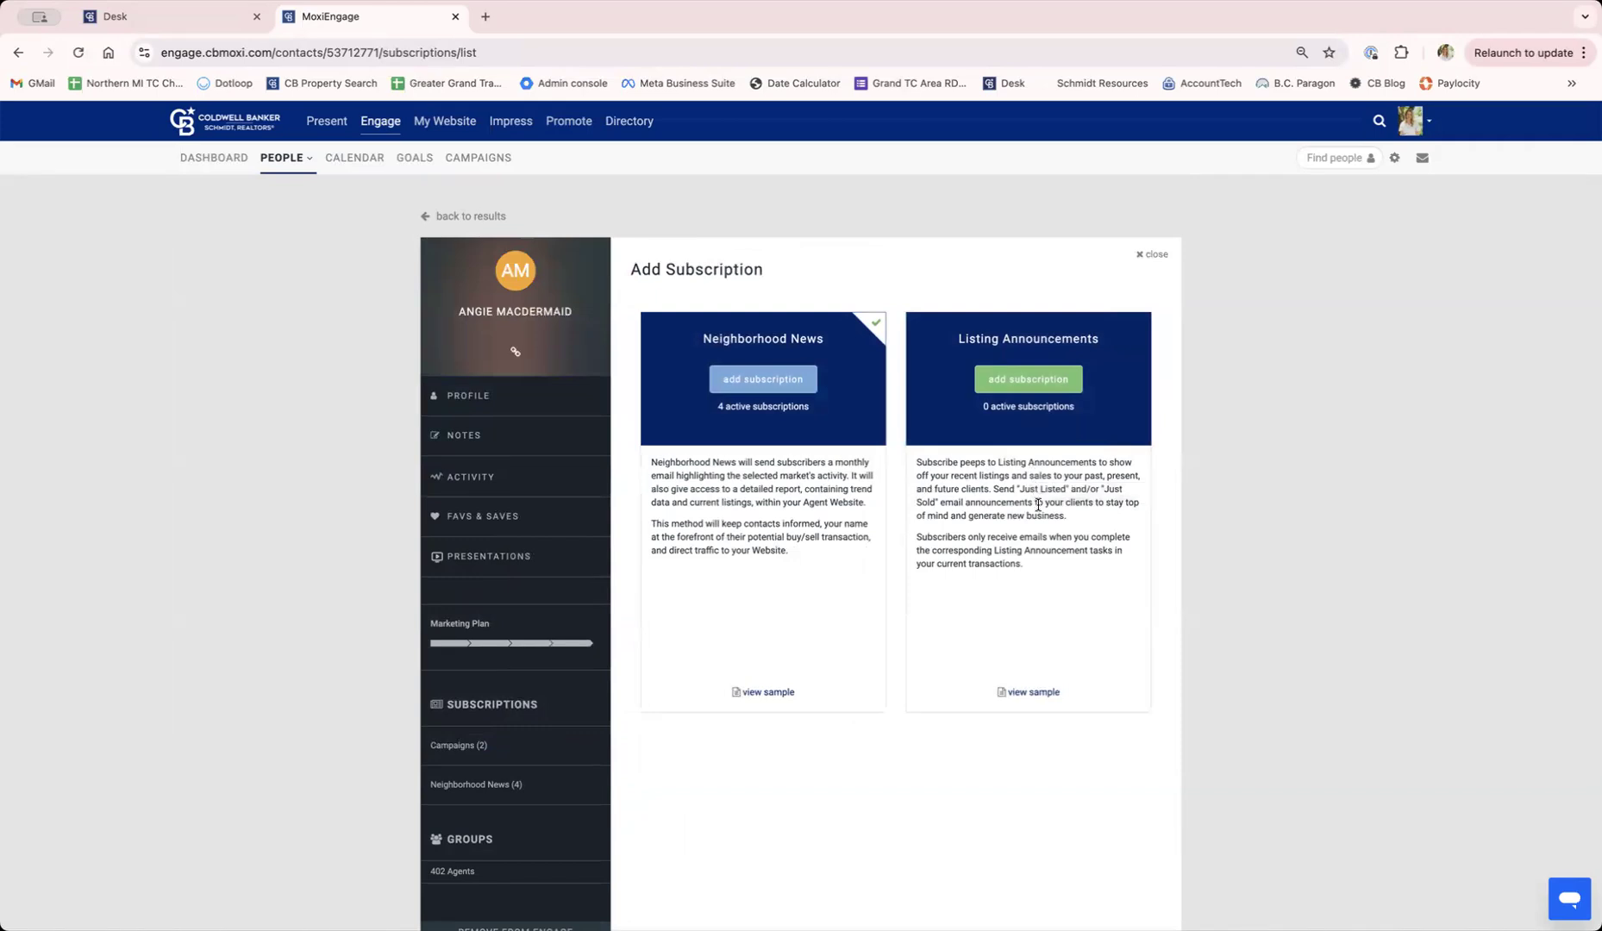
Examine the sample email for the Listing Announcements subscription, and close the sample.
click(1033, 693)
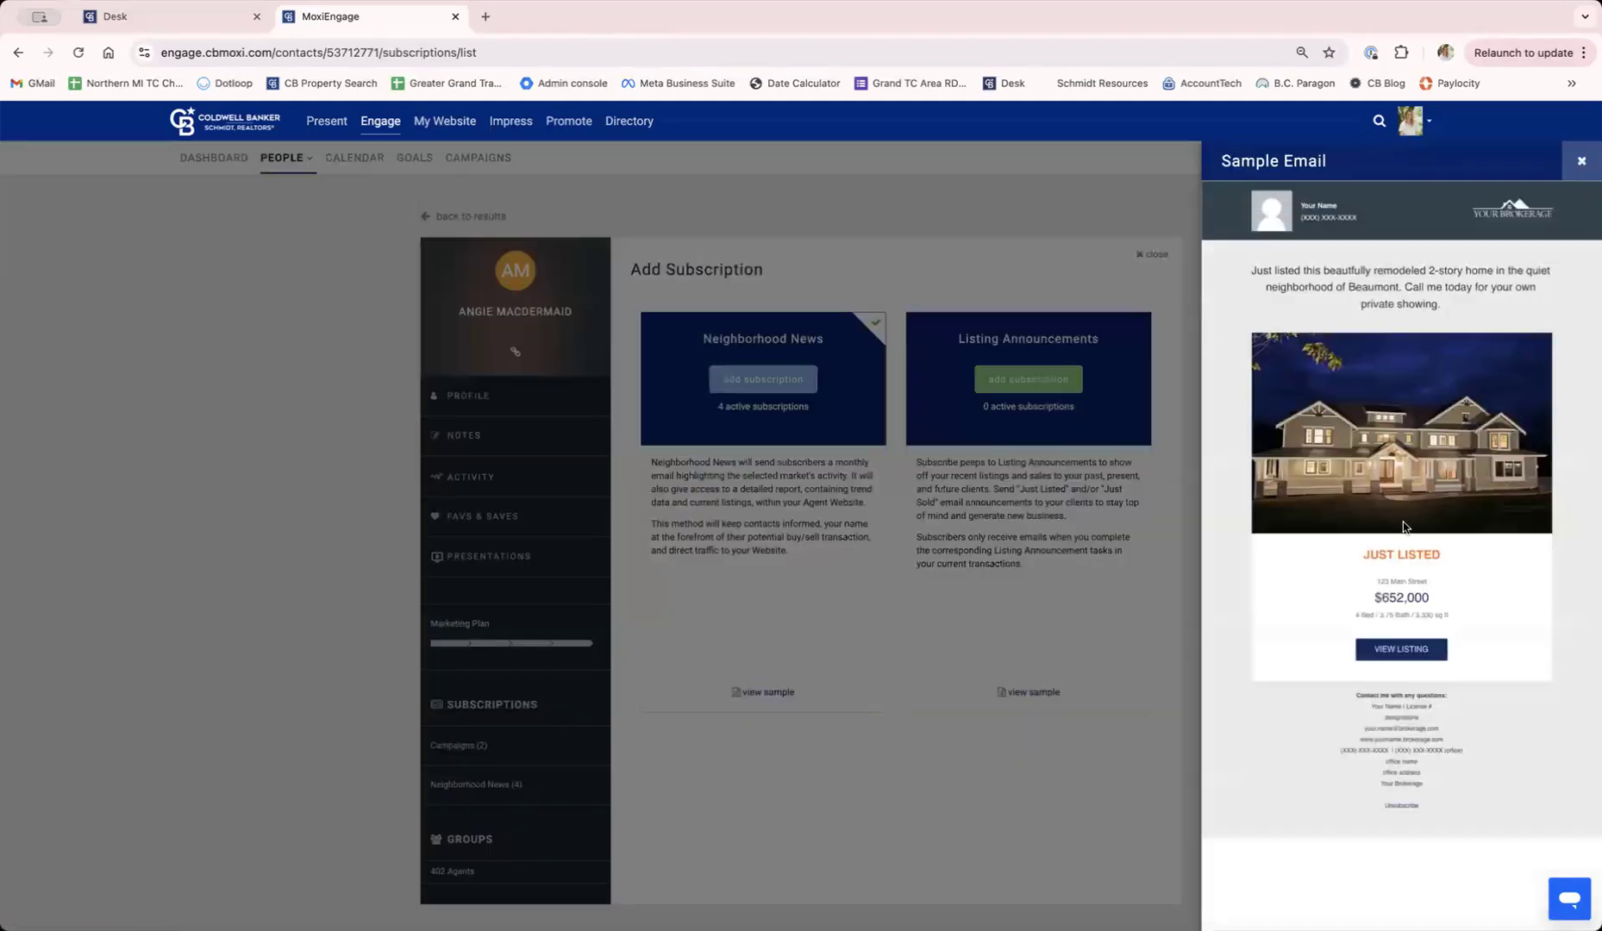
scroll(1403, 526, down, 1)
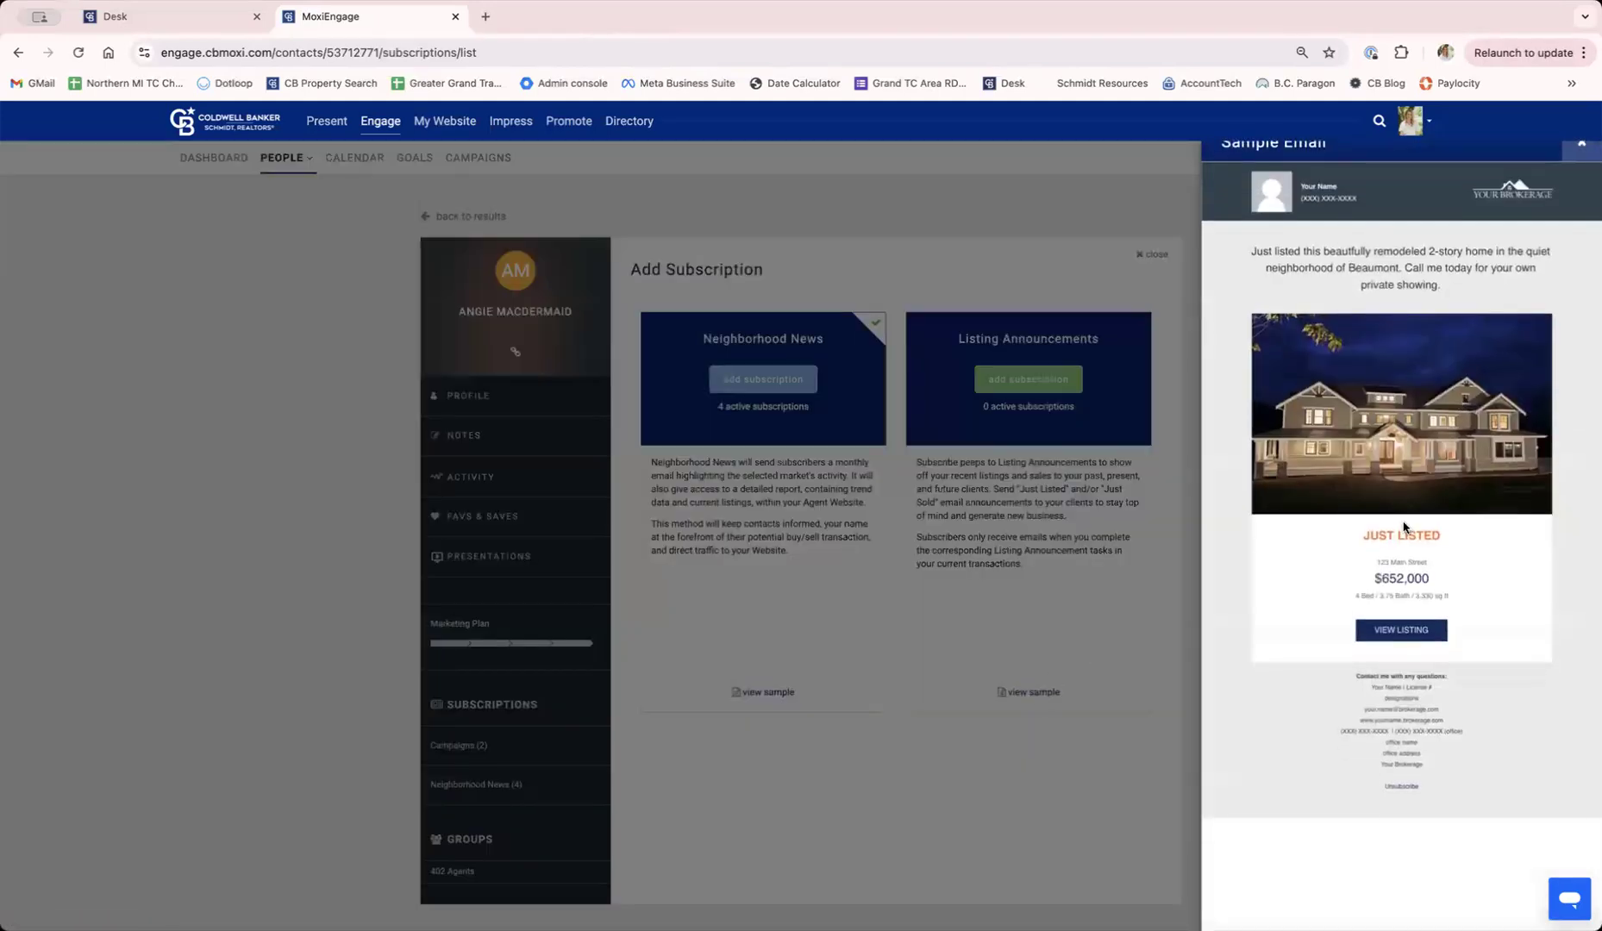
scroll(1402, 524, up, 1)
scroll(1401, 520, down, 1)
scroll(1400, 514, up, 1)
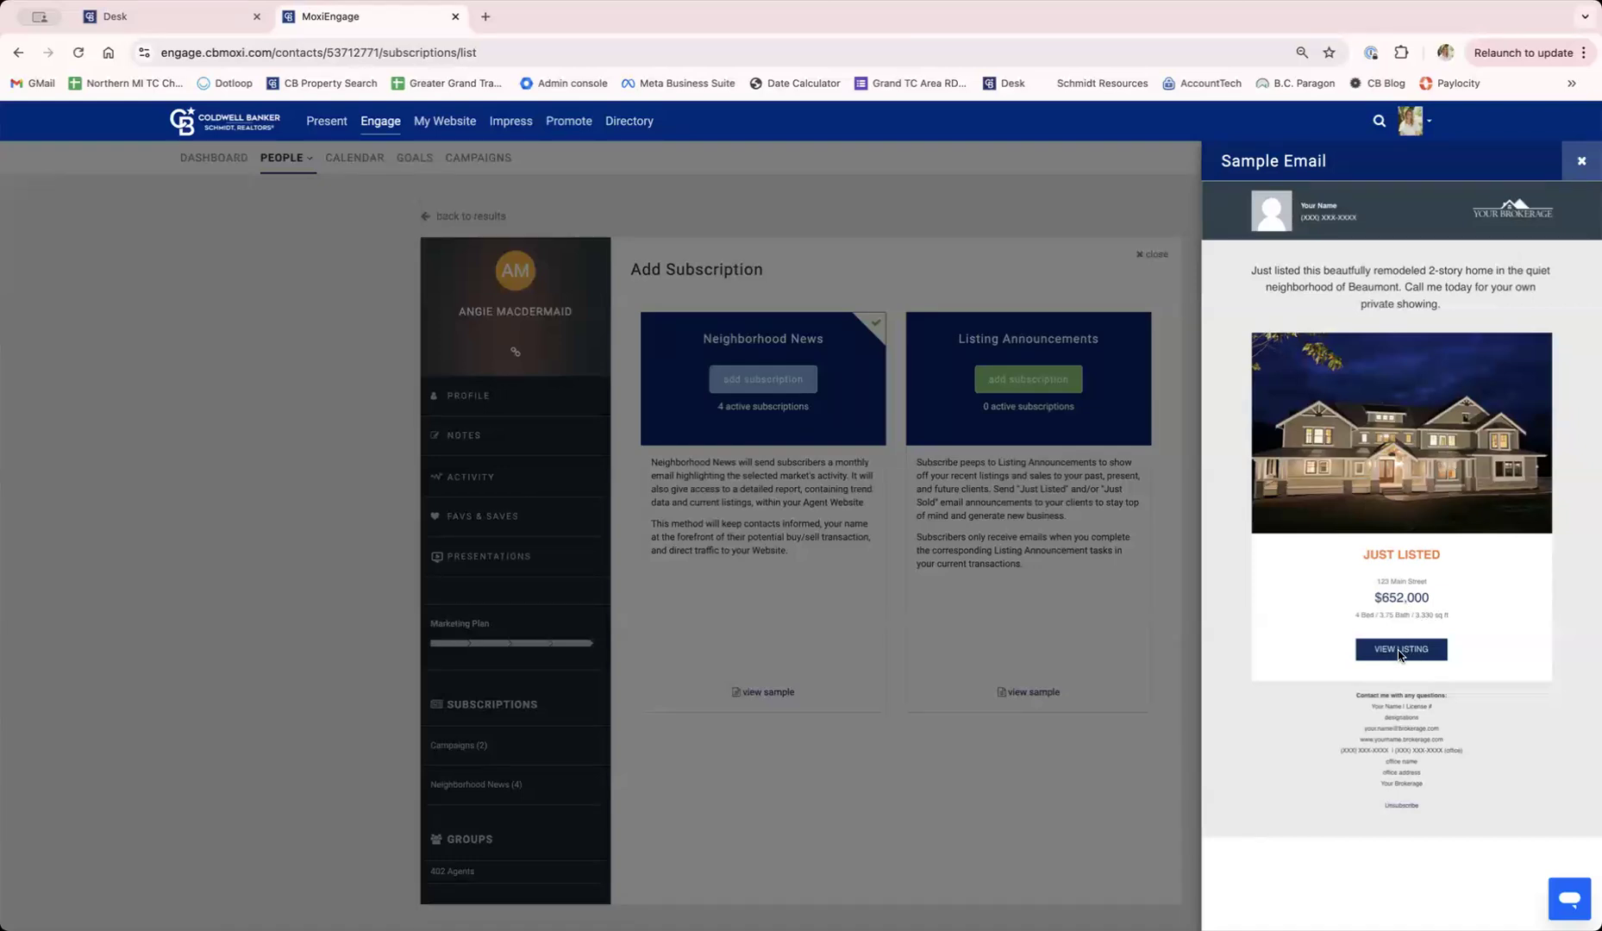
click(1581, 161)
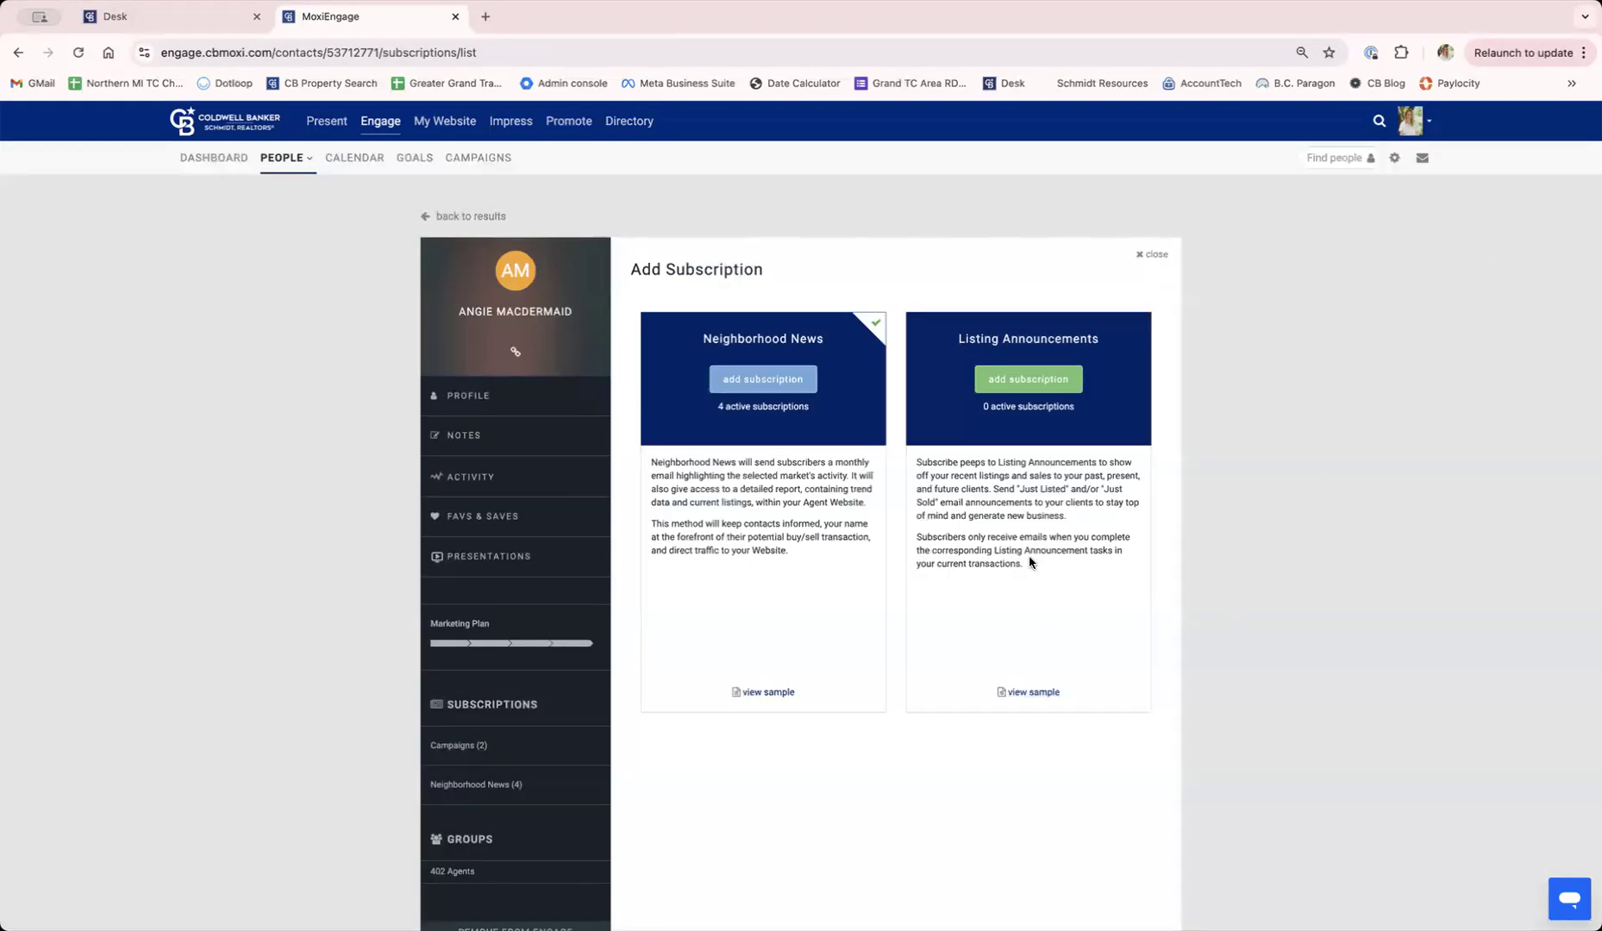
Subscribe the contact's email address to Listing Announcements with both just listed and just sold enabled.
click(1019, 380)
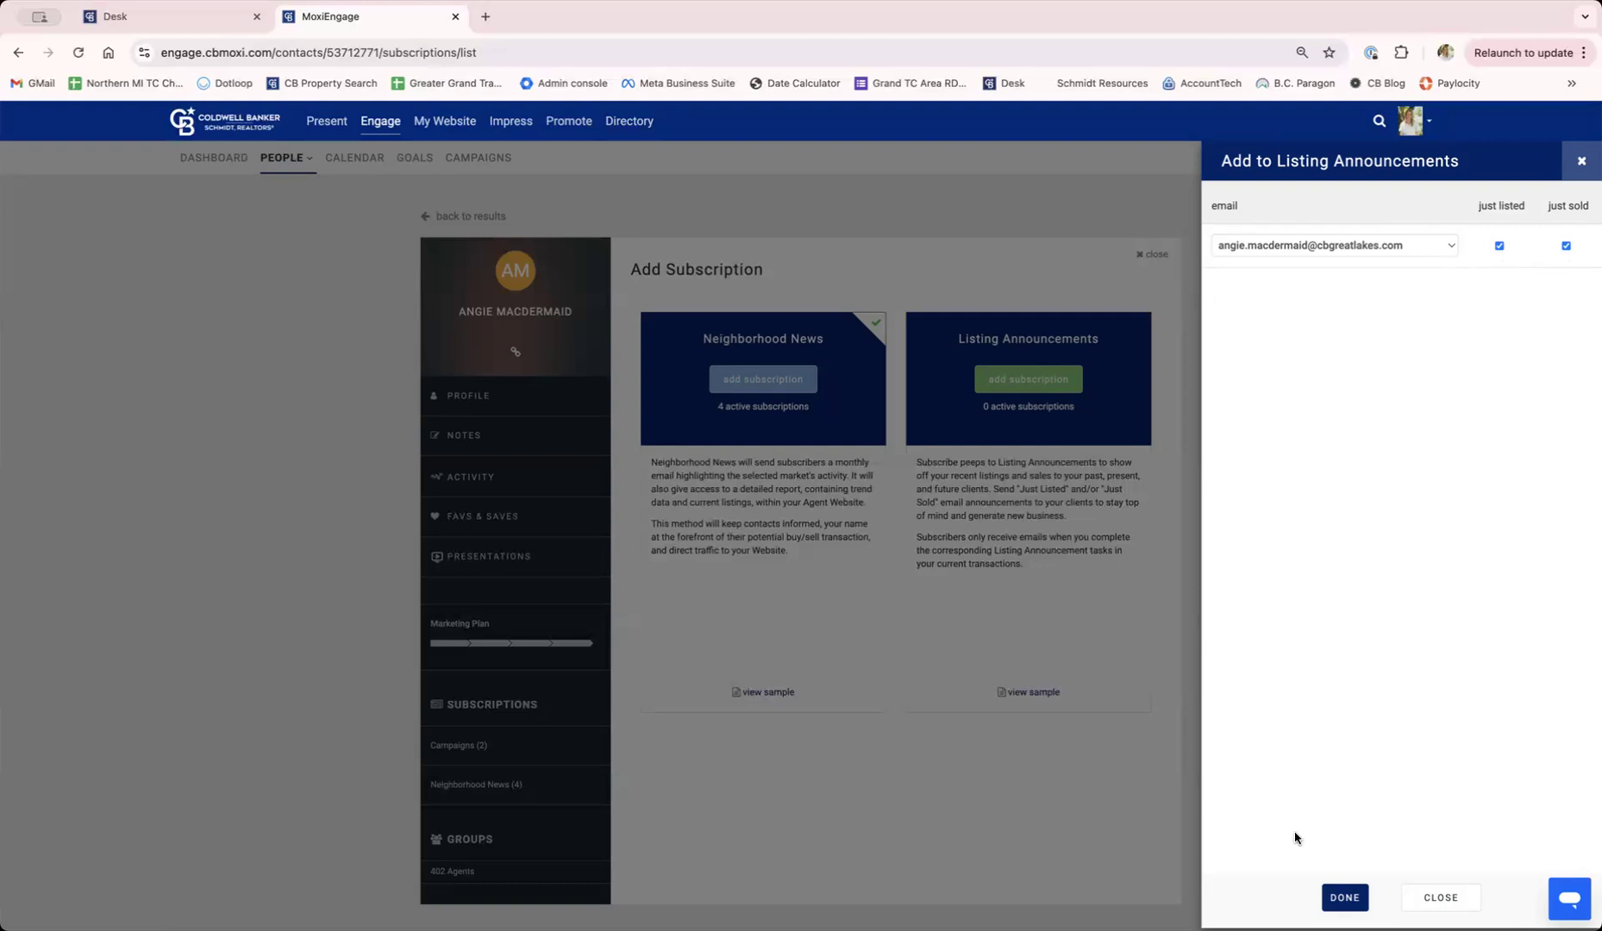
click(1341, 899)
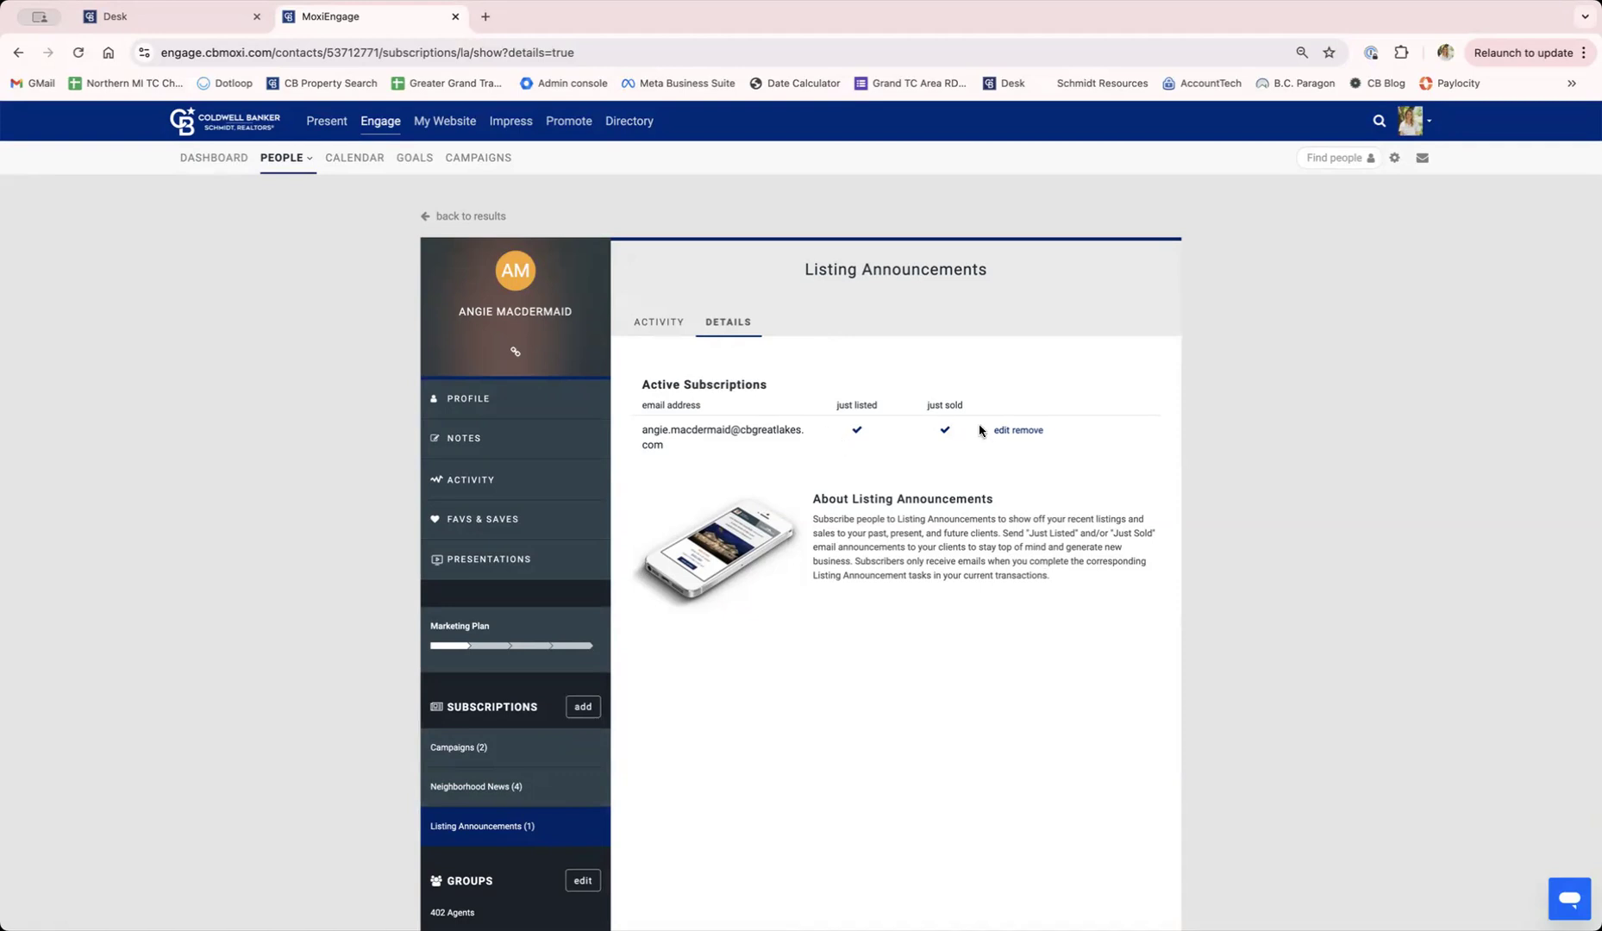
Inspect the email address choices in the Listing Announcements subscription's edit options, leaving without saving.
click(1001, 430)
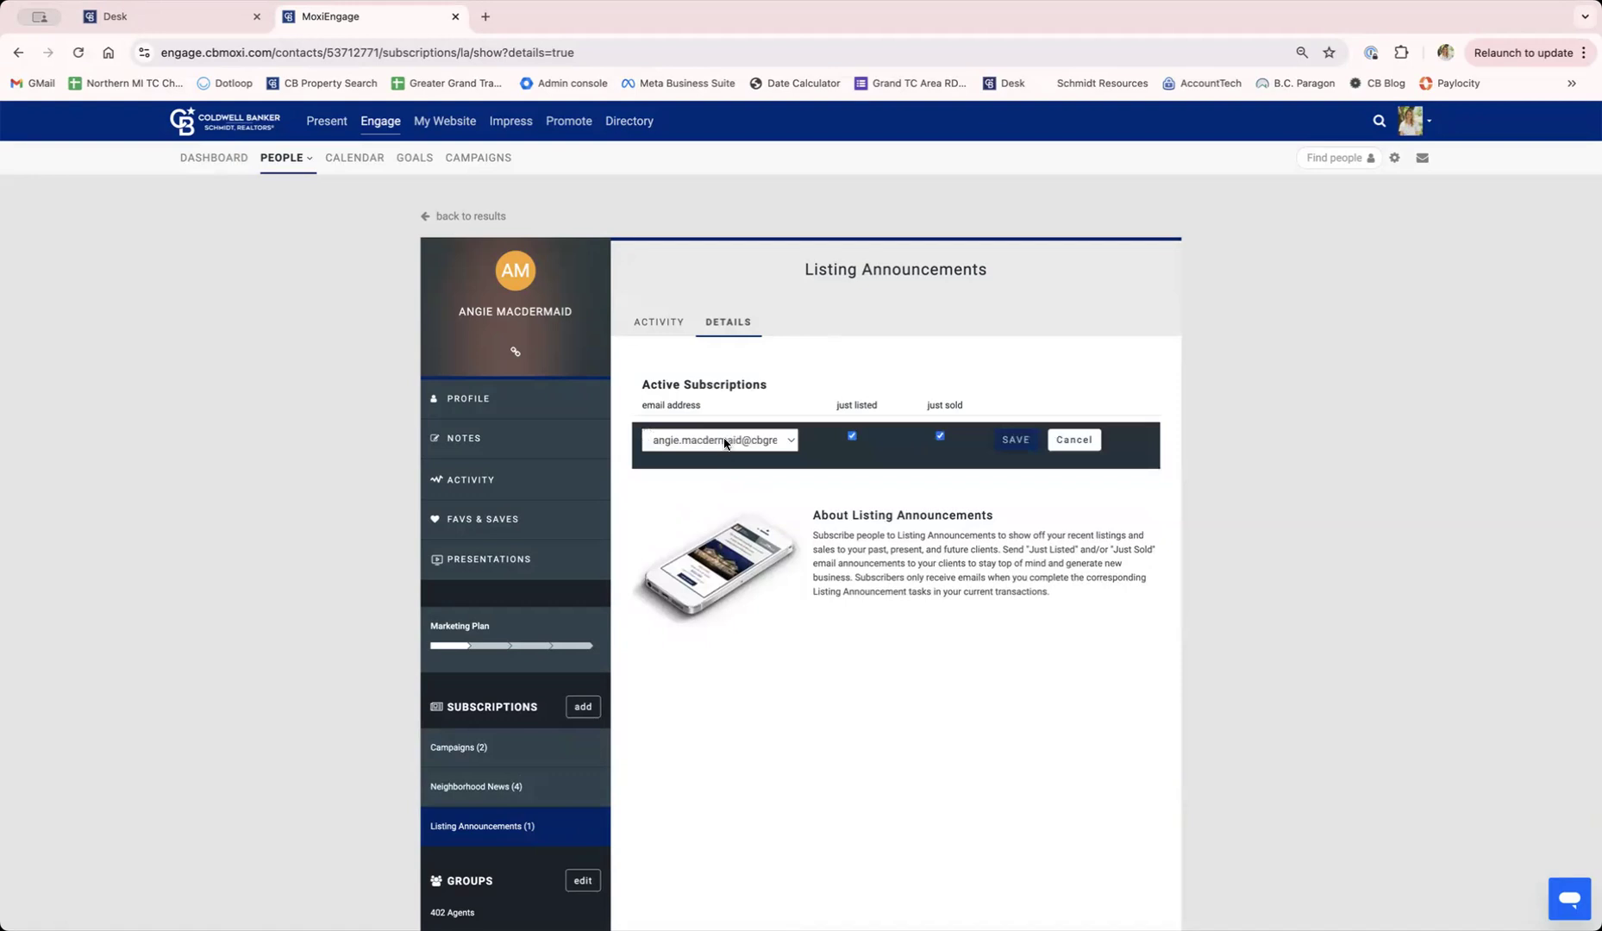
click(790, 441)
click(790, 440)
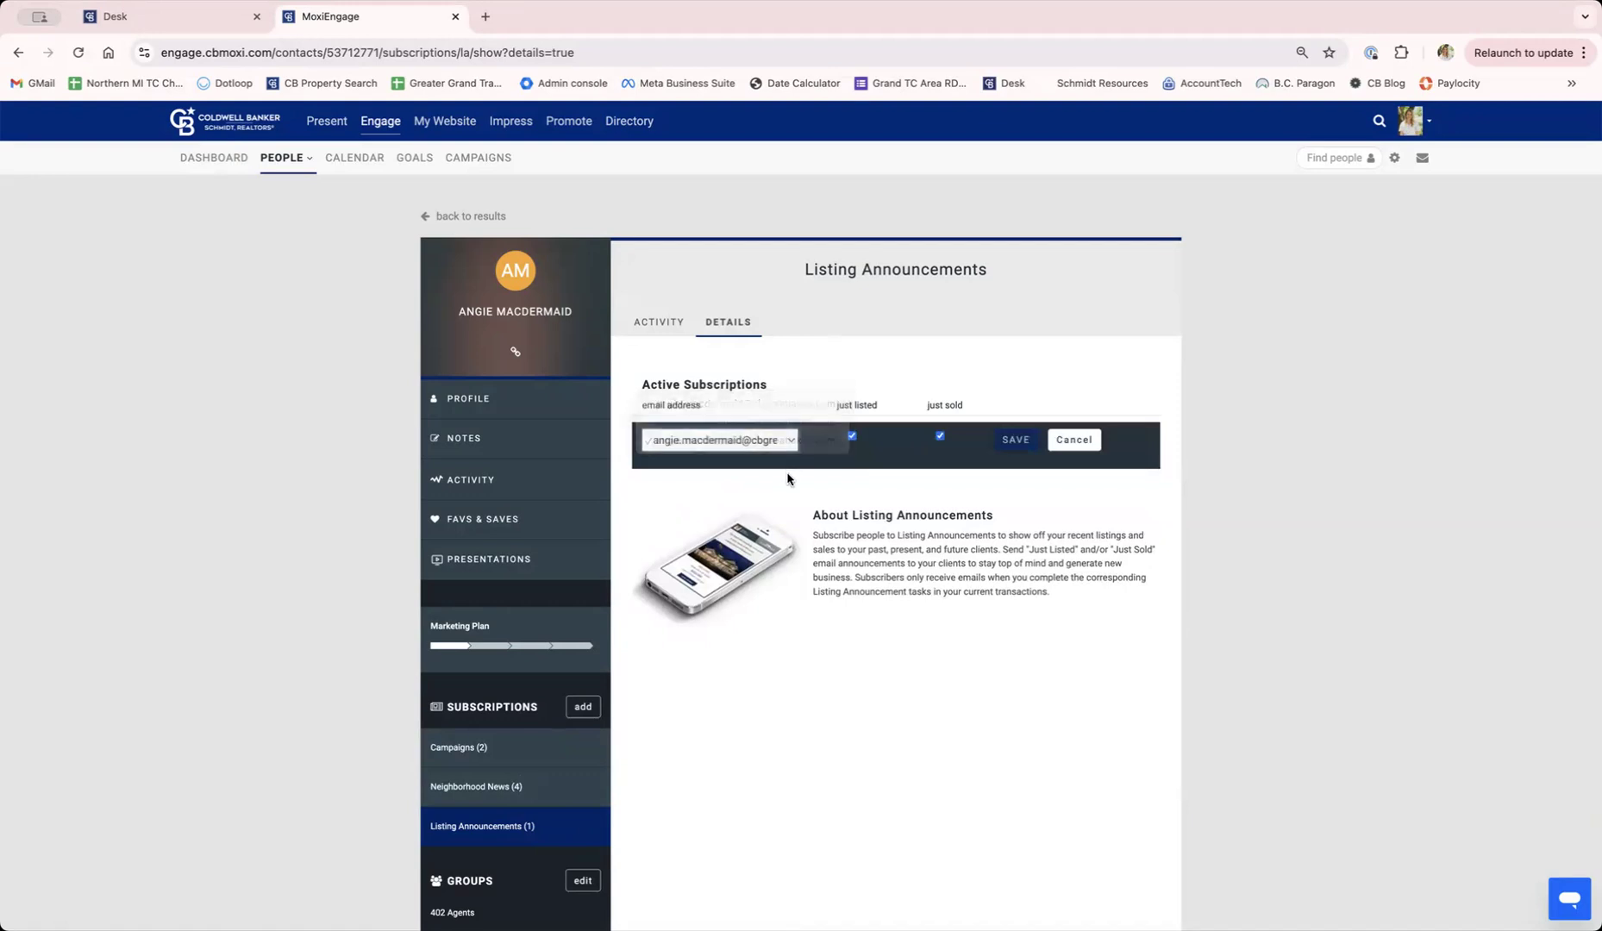
click(1067, 442)
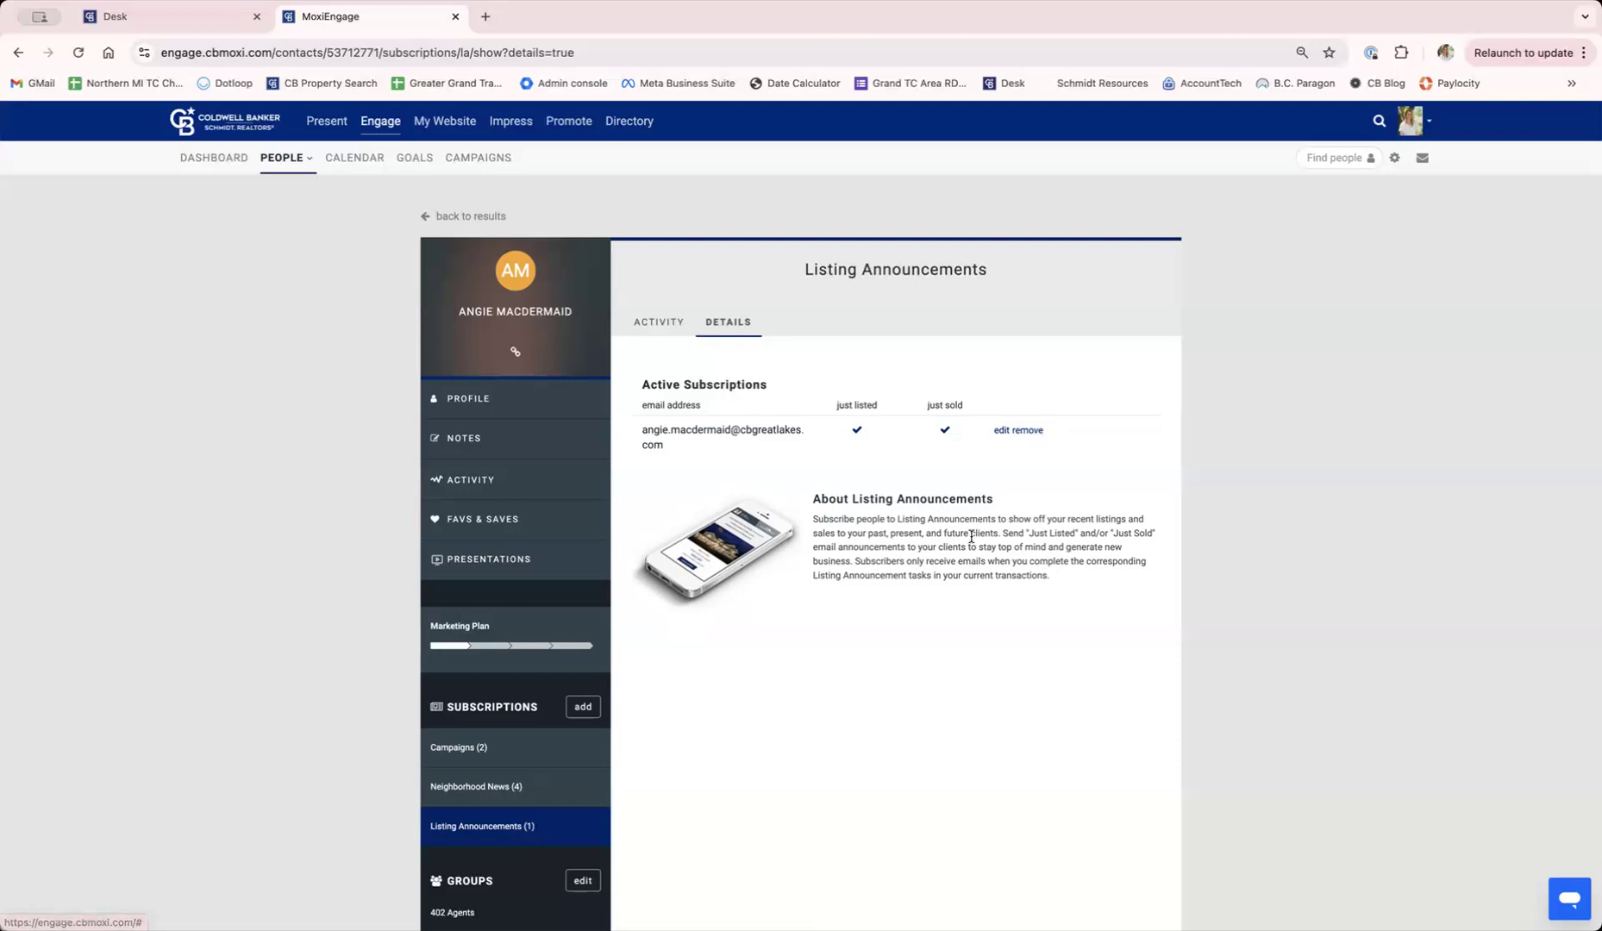
Review the activity histories of the Listing Announcements and Neighborhood News subscriptions, and return to the My People list.
click(669, 327)
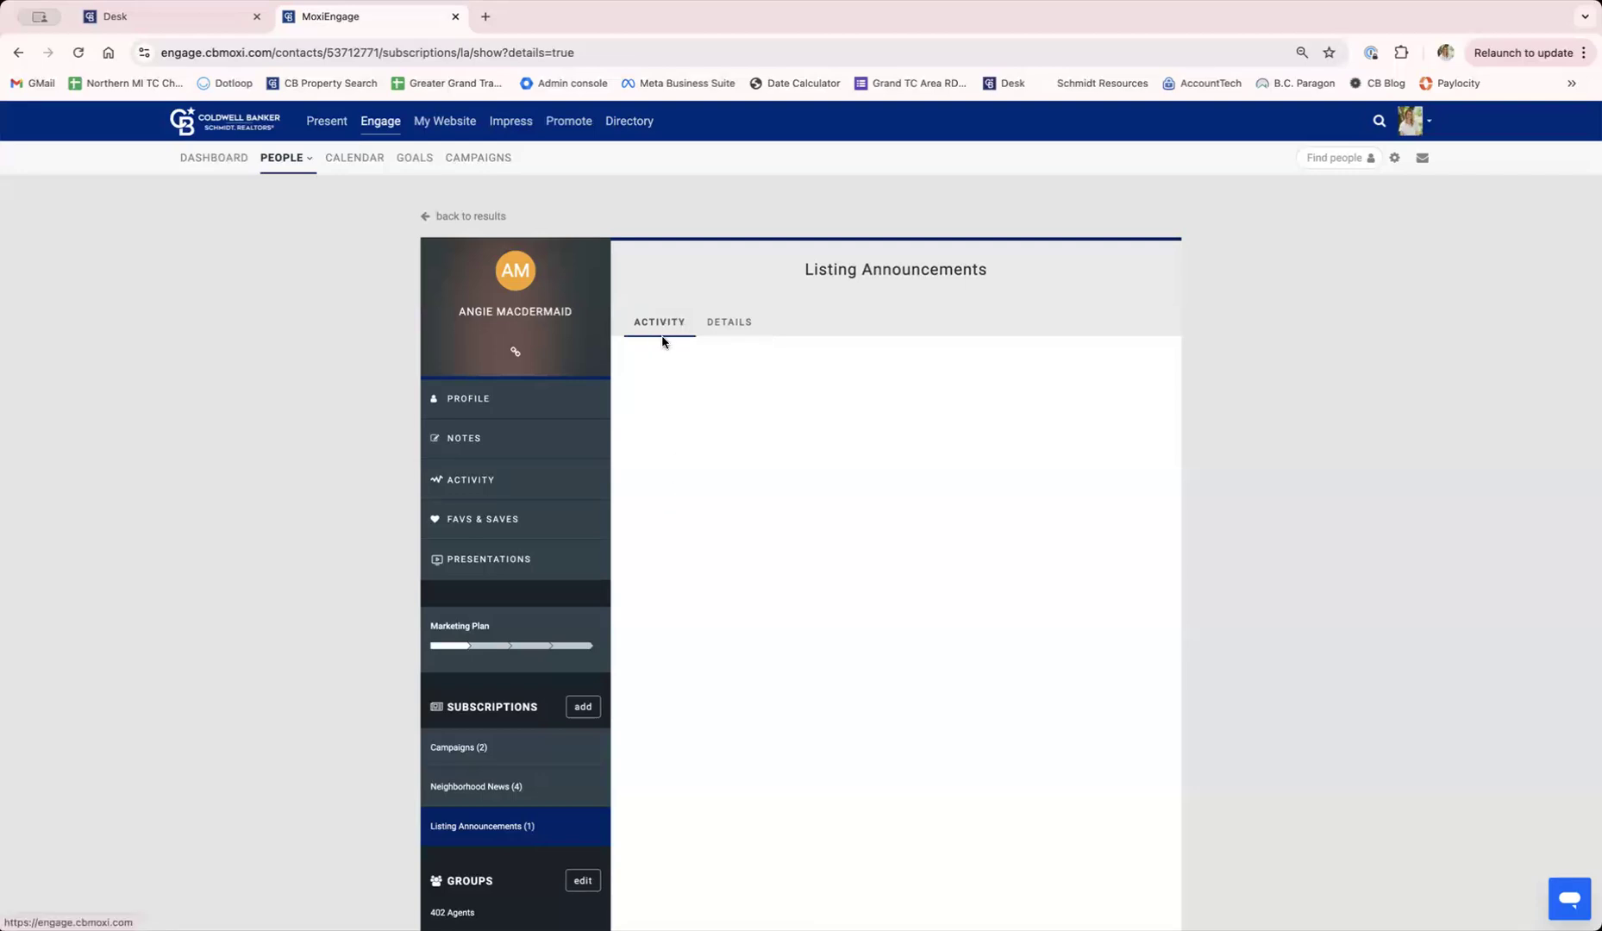
drag(803, 269, 989, 278)
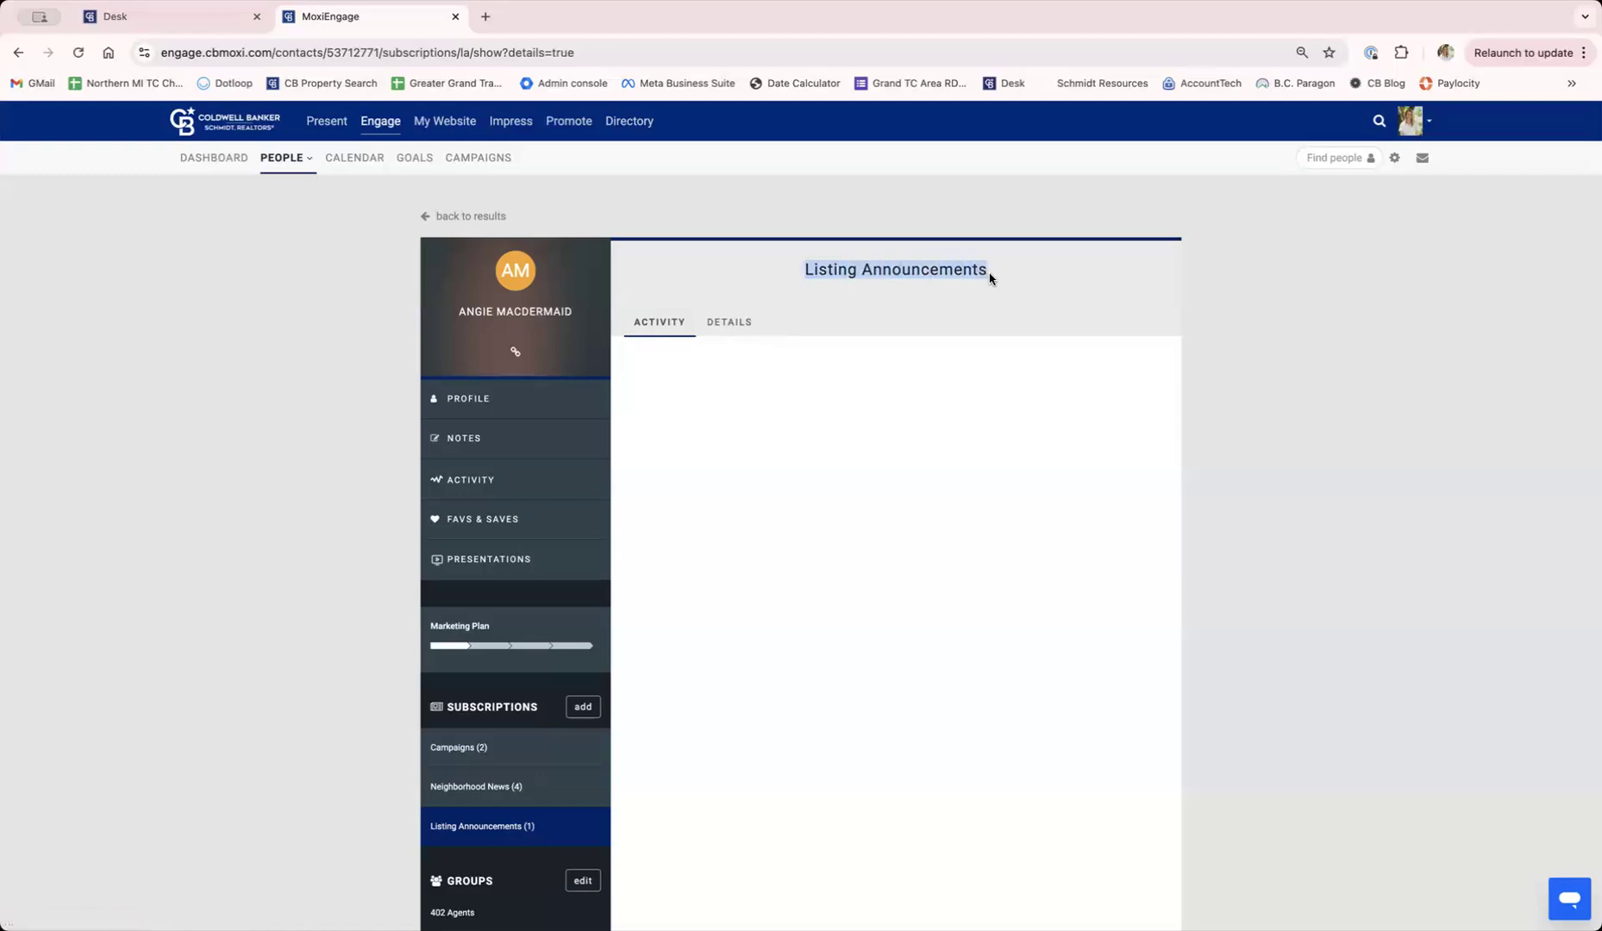
click(475, 792)
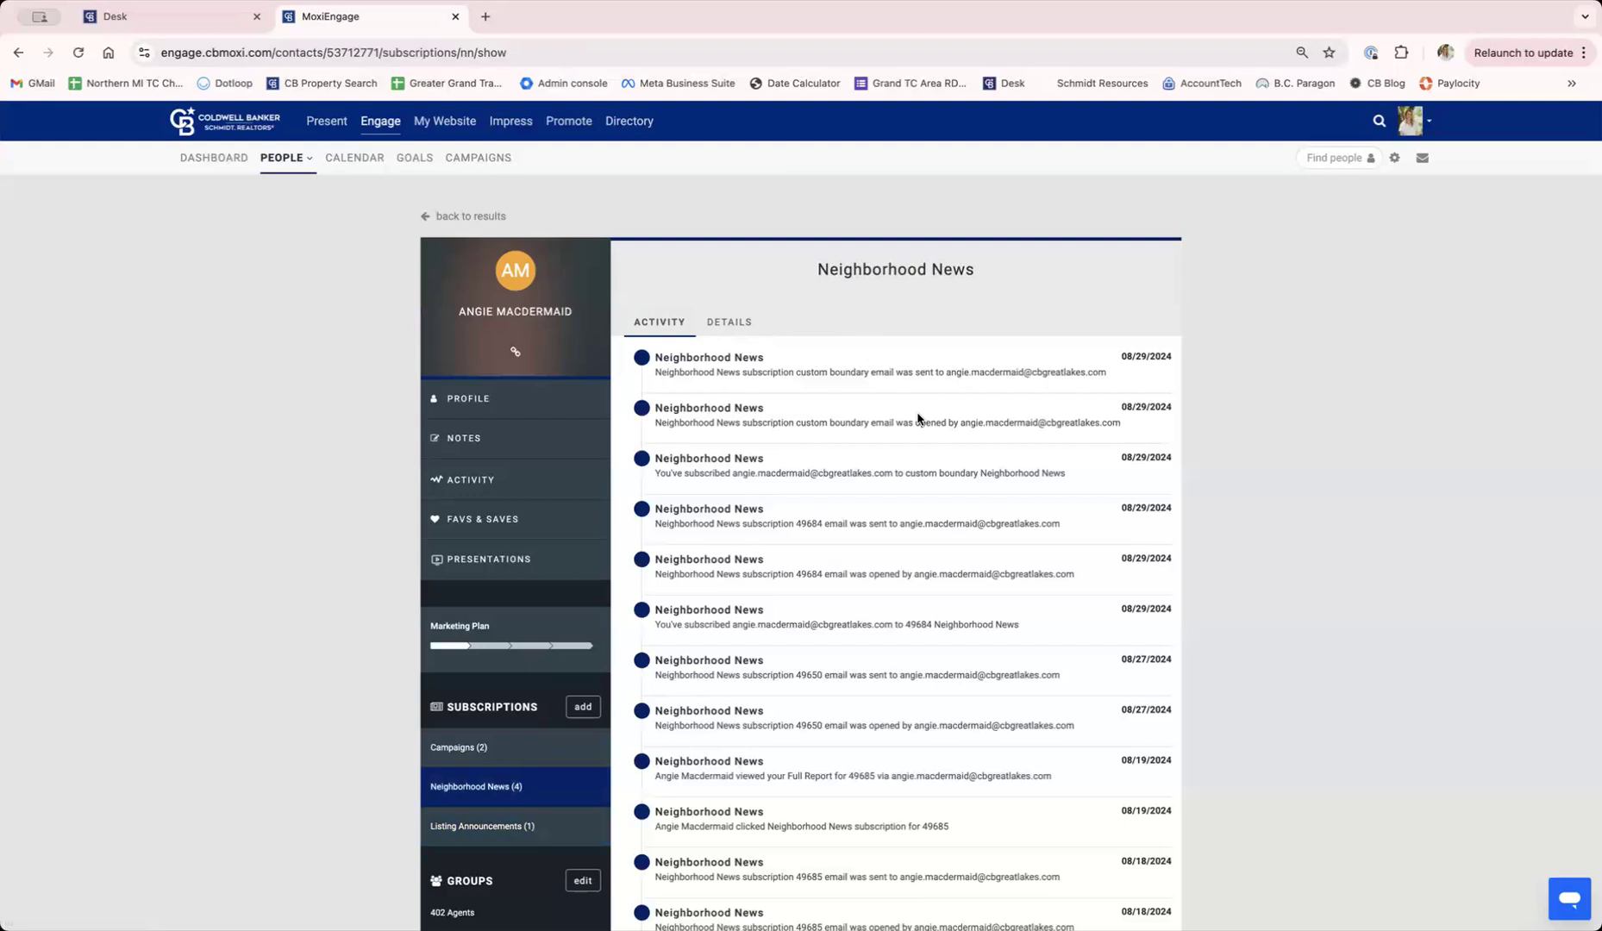
scroll(916, 415, down, 1)
scroll(916, 412, down, 1)
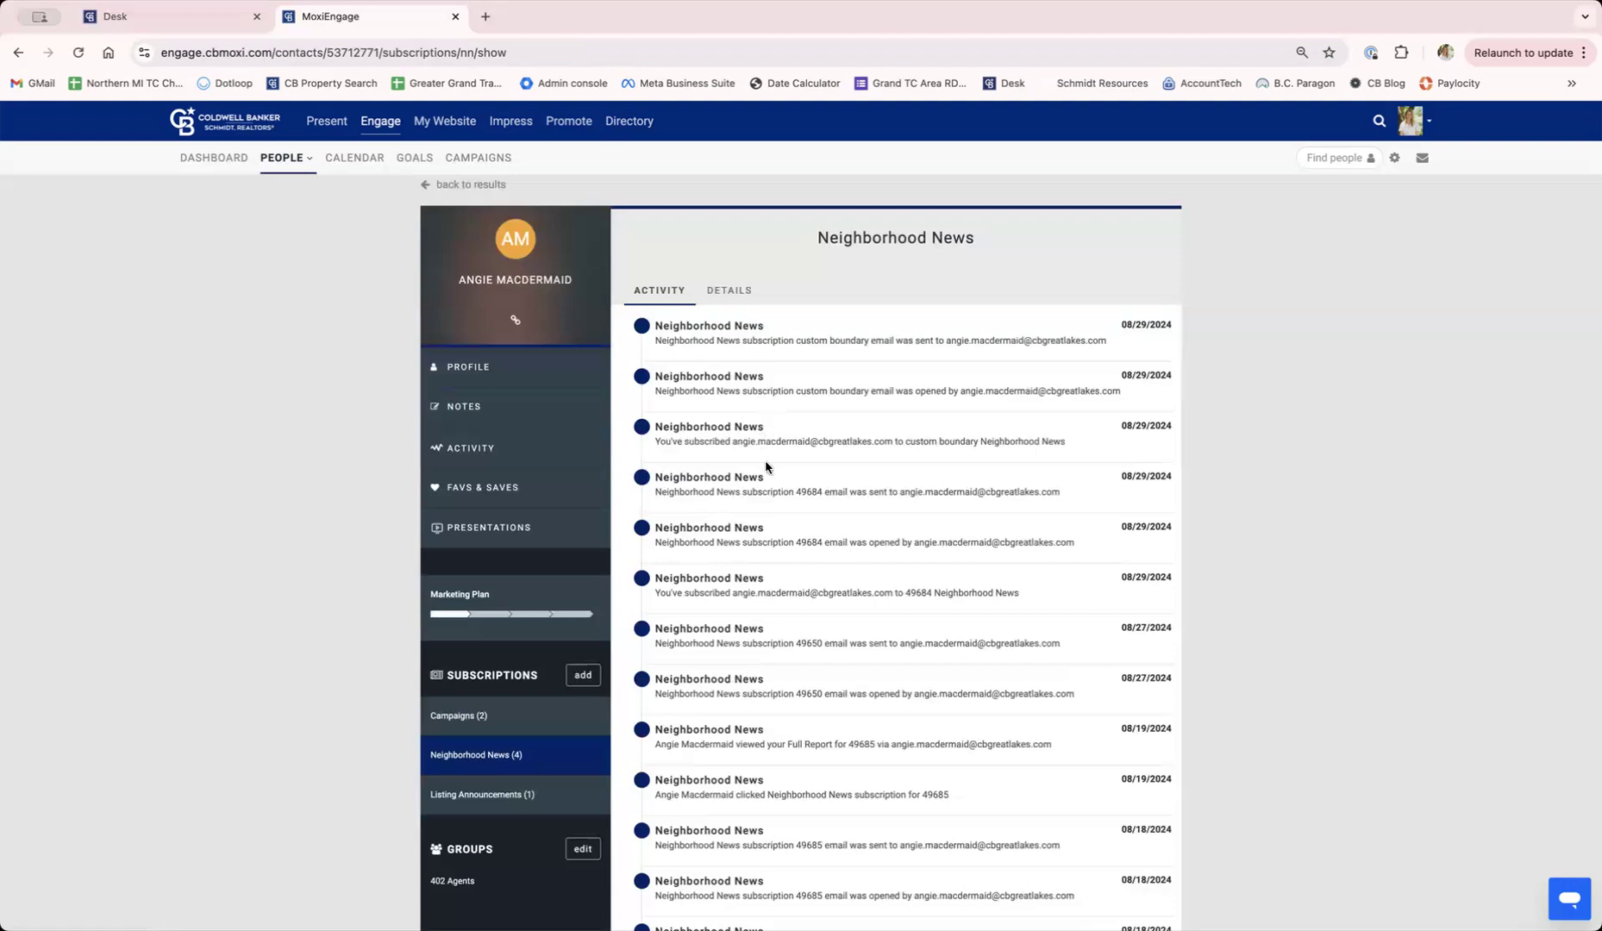
drag(655, 440, 1065, 444)
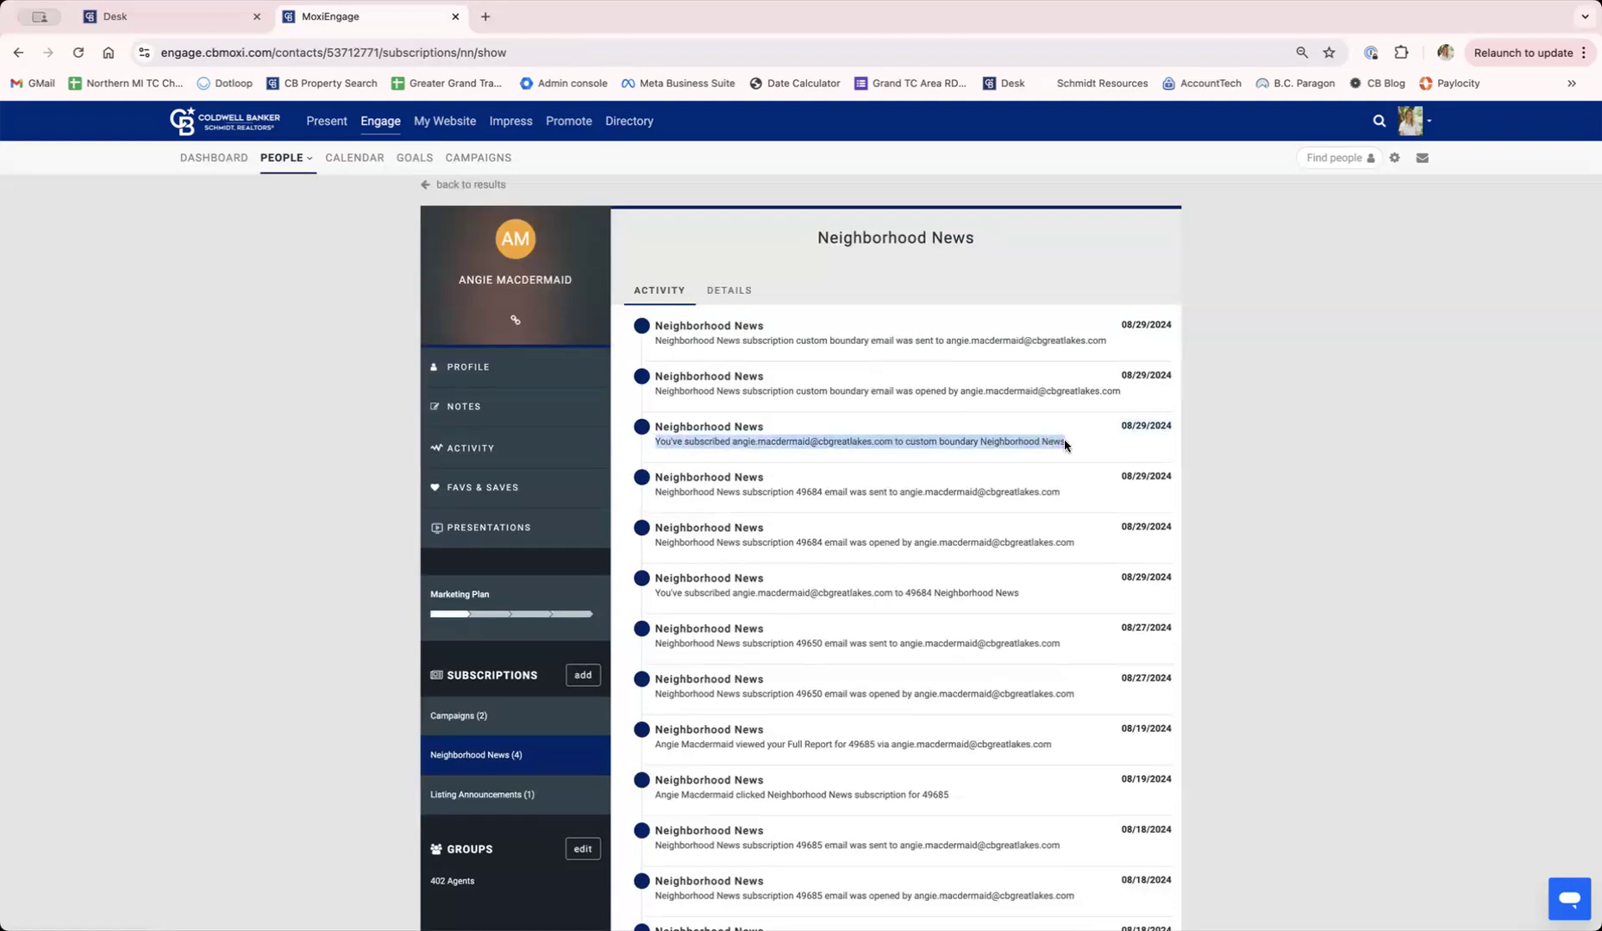
click(1066, 452)
click(491, 795)
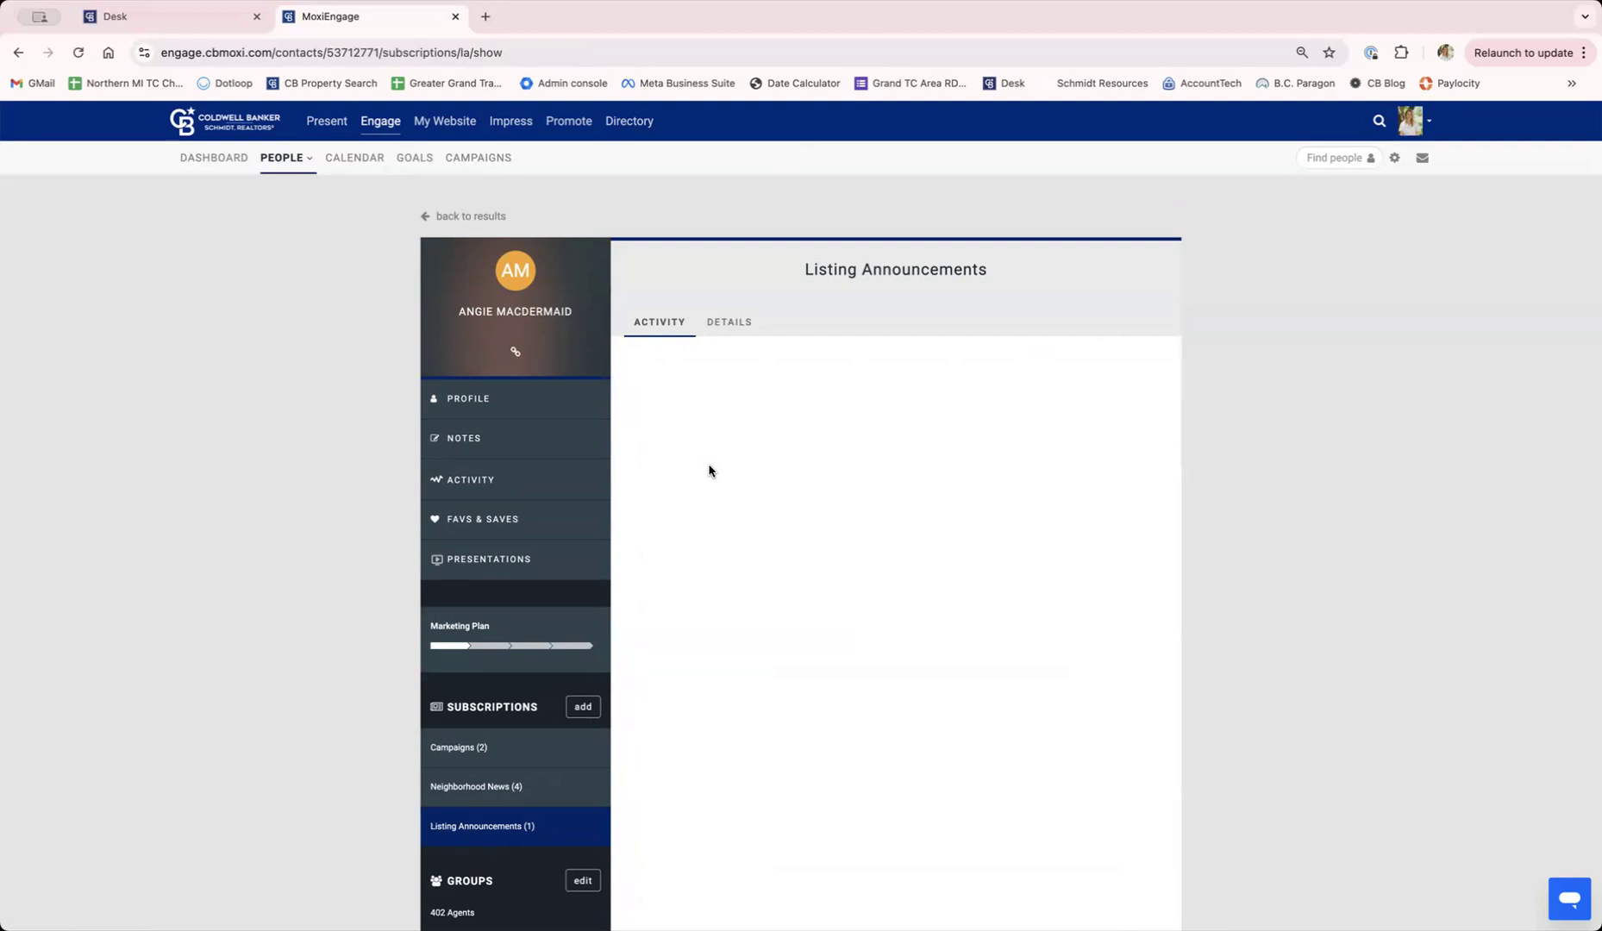
click(456, 217)
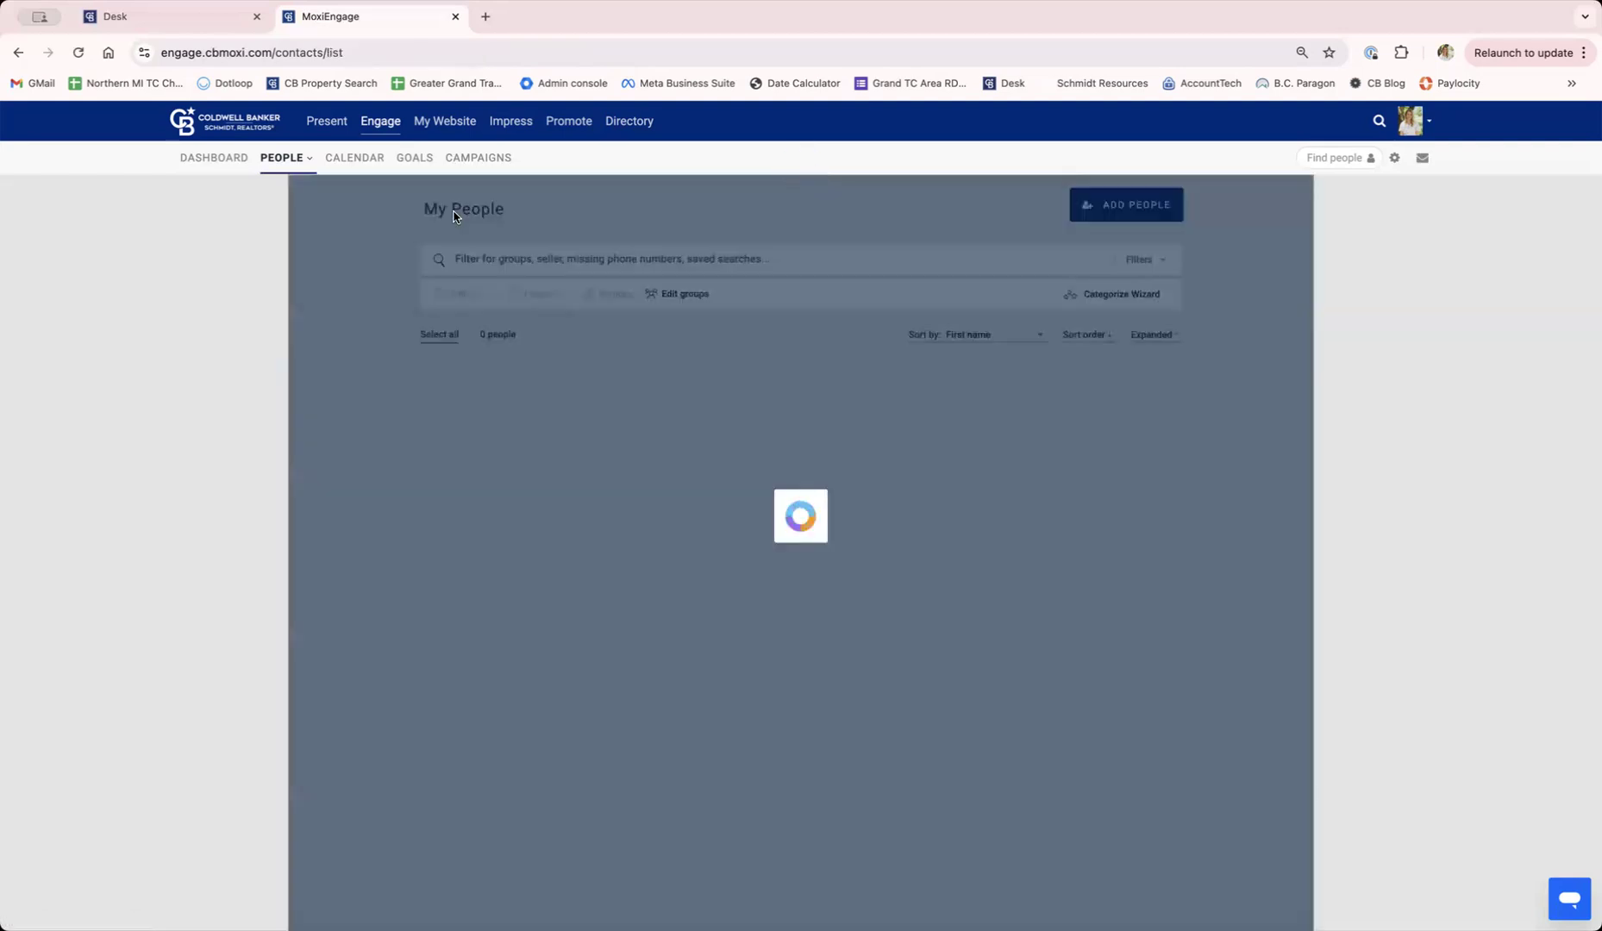